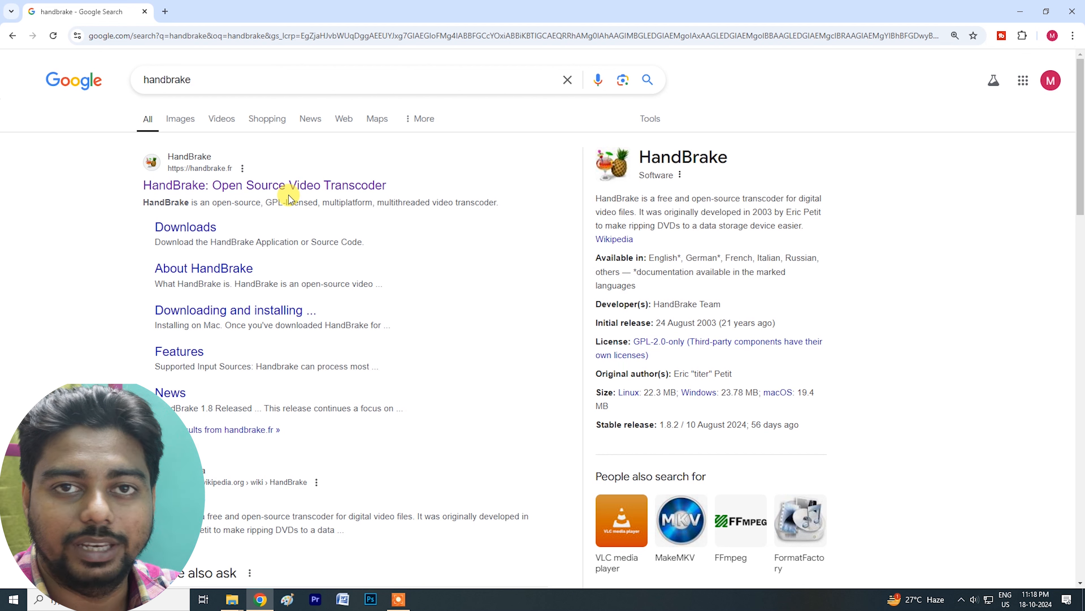
Step: Download the HandBrake 1.8.2 installer for Windows from the official HandBrake site and show the downloaded file in its folder
click(201, 188)
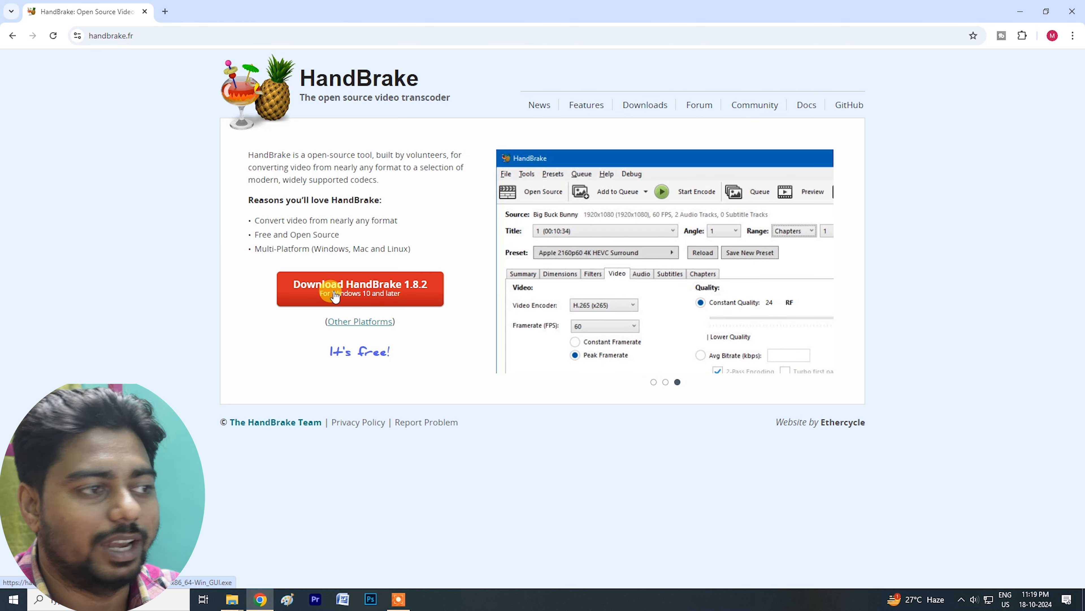
click(385, 293)
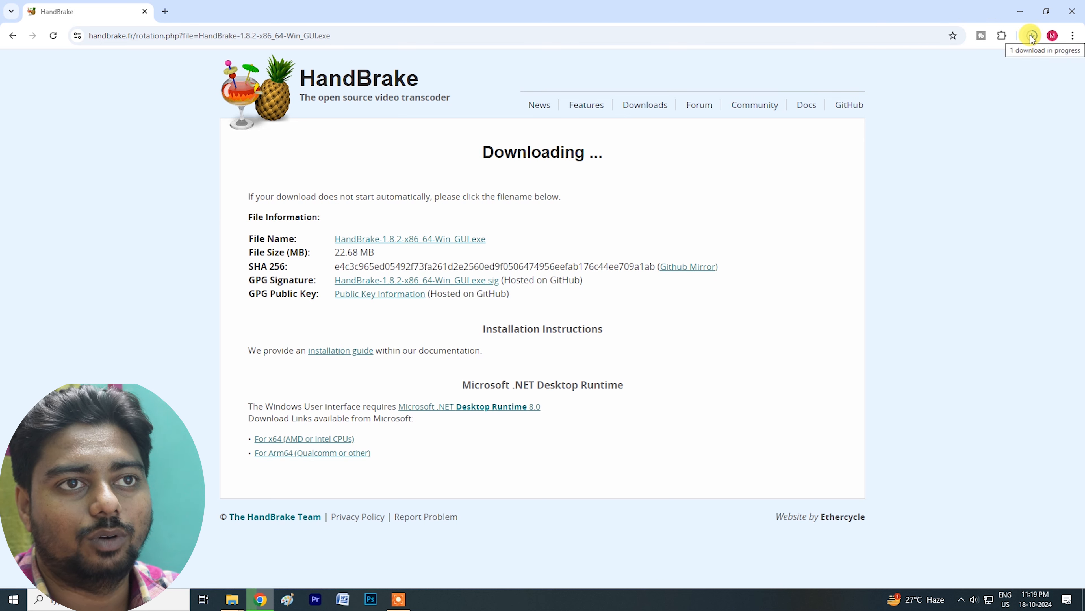
click(1033, 38)
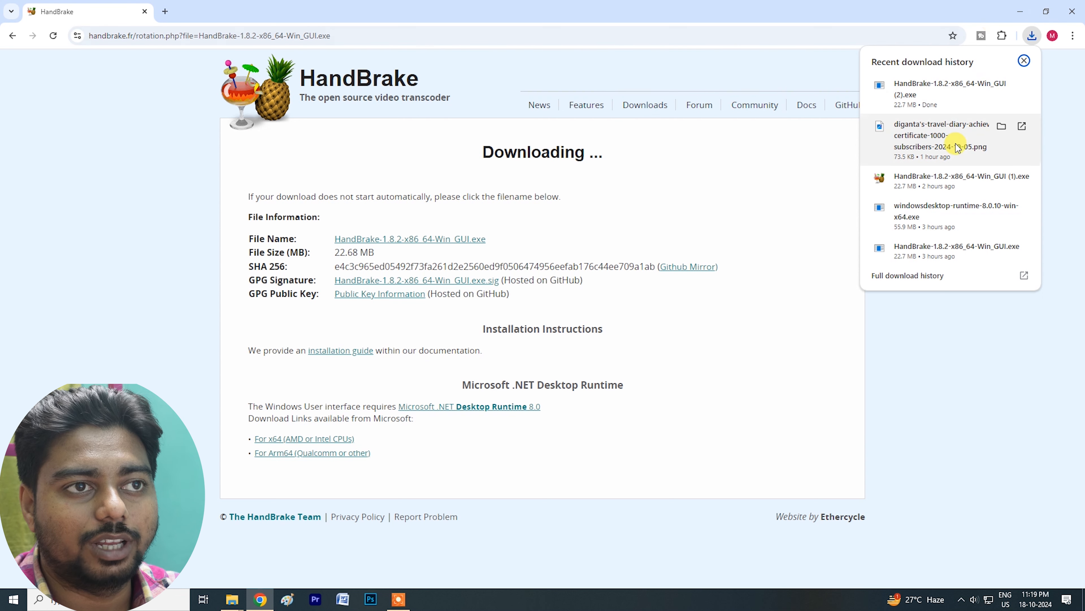
click(1002, 86)
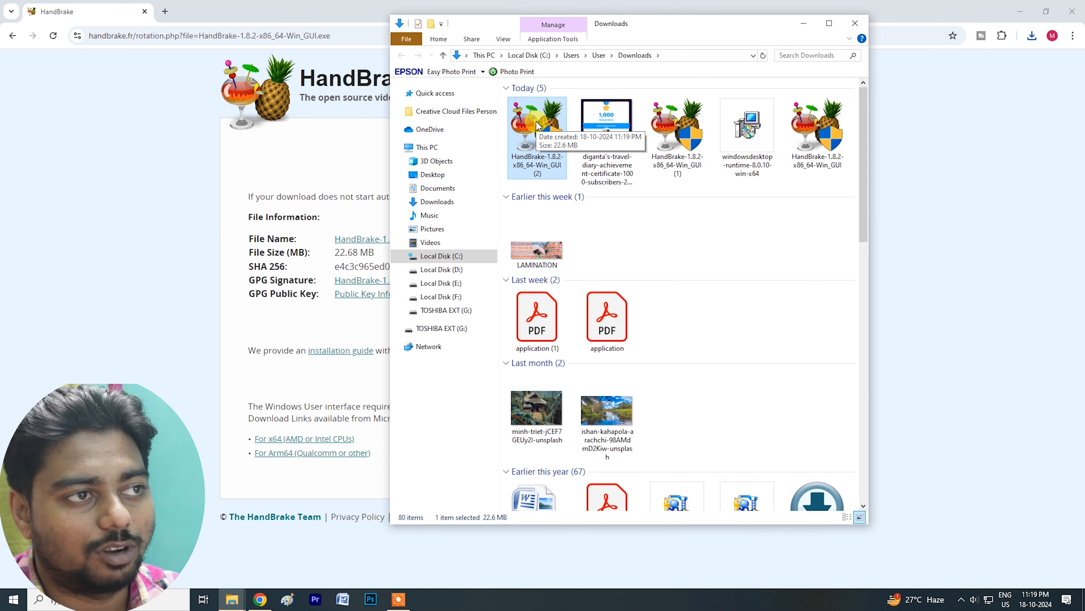
Step: Minimize the open windows, launch HandBrake from its desktop shortcut and decline automatic update checks
click(795, 24)
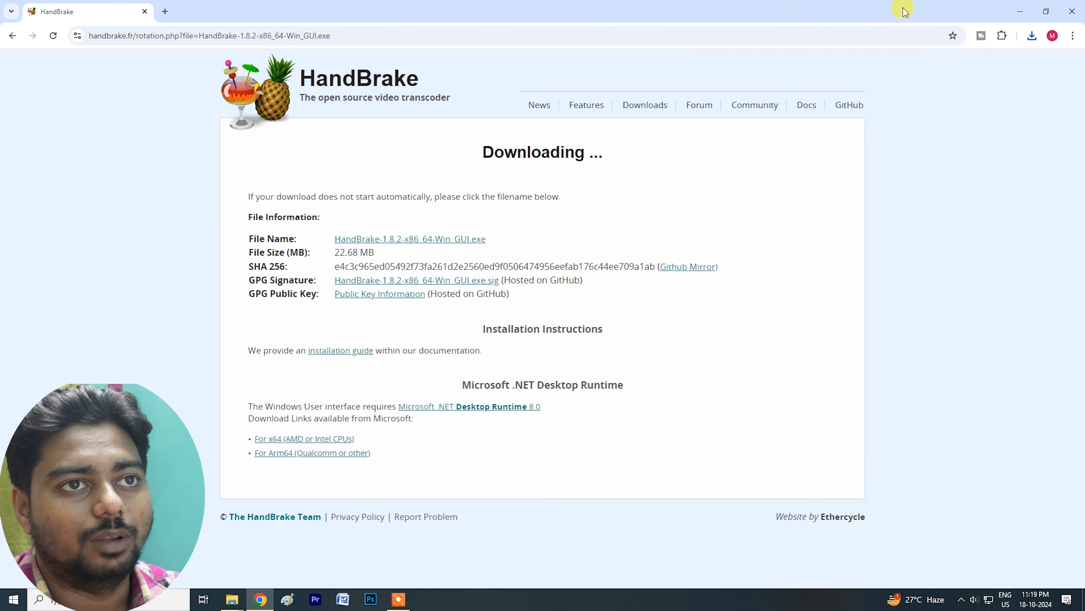
click(1025, 12)
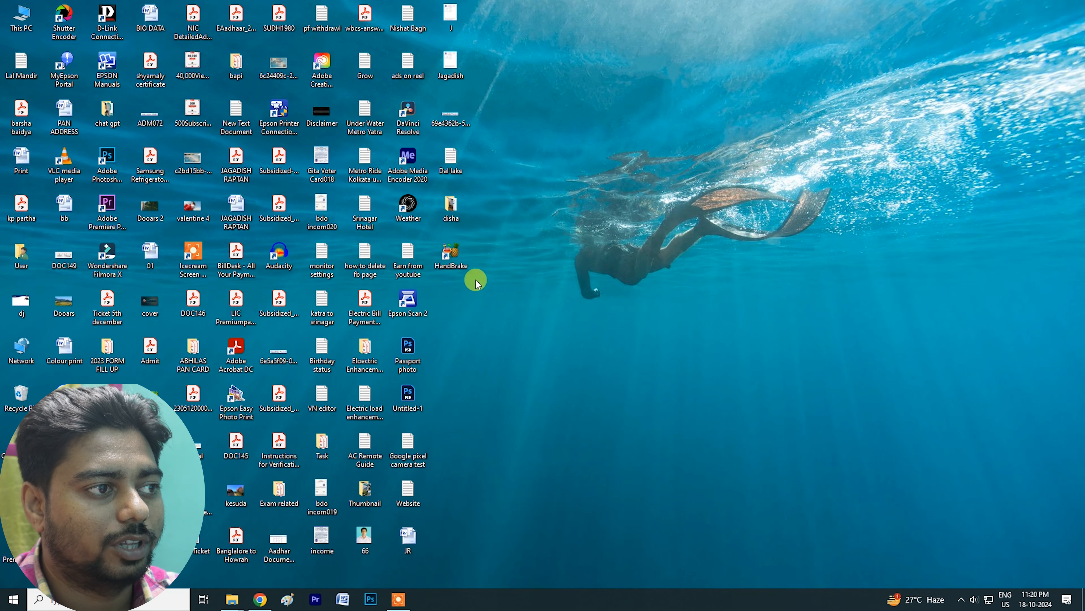
right_click(453, 256)
click(484, 264)
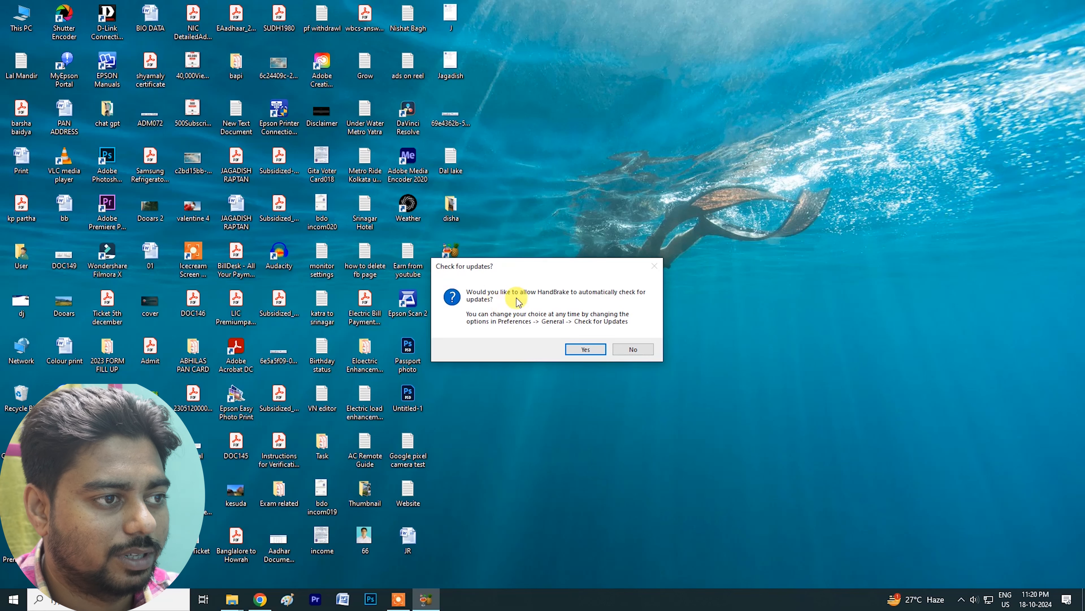
click(634, 347)
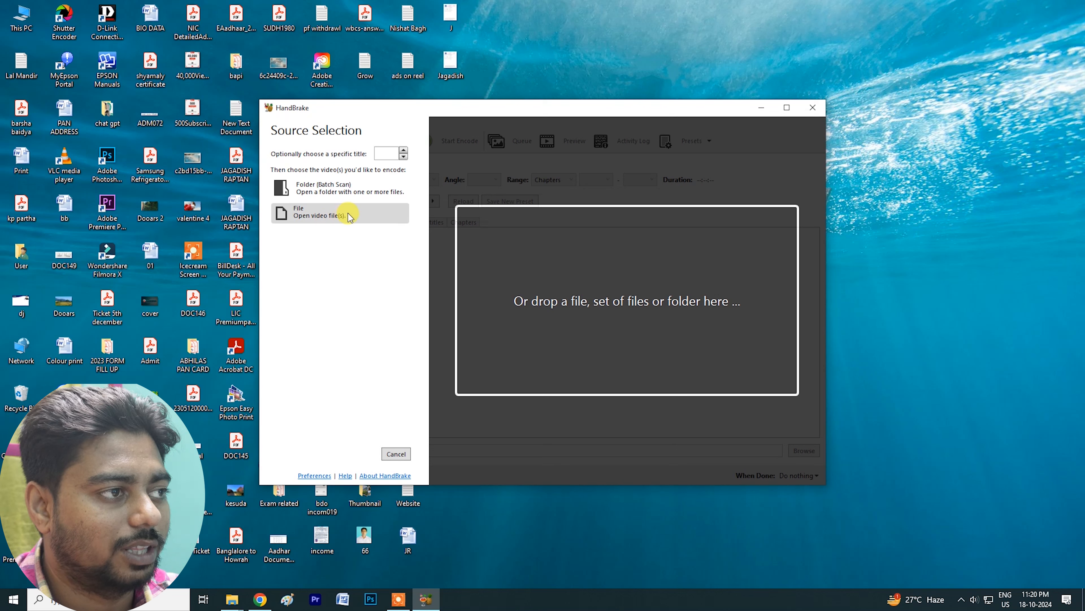
click(370, 215)
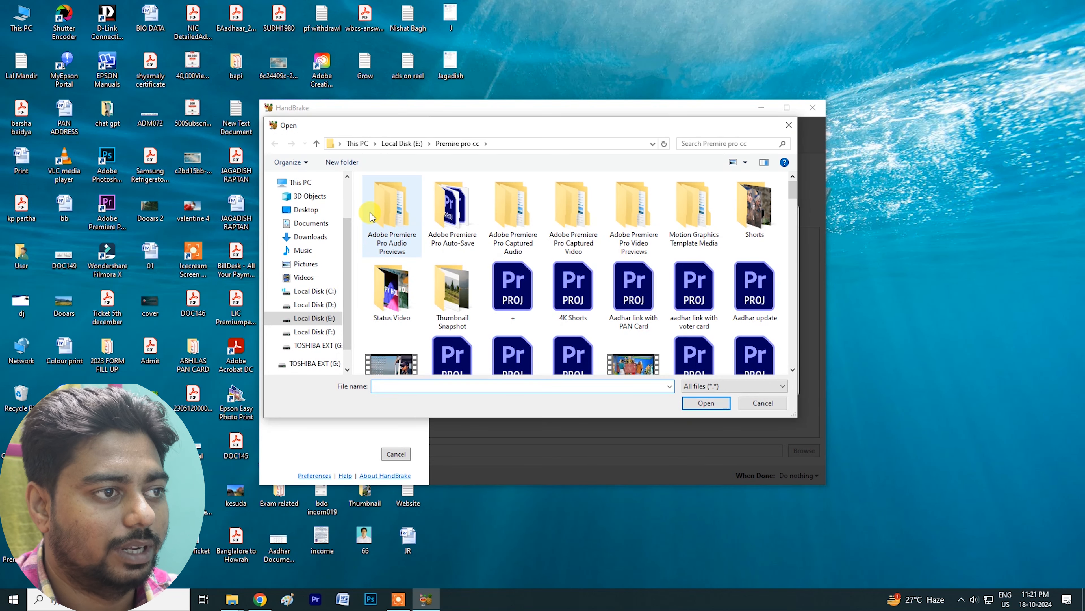
click(789, 125)
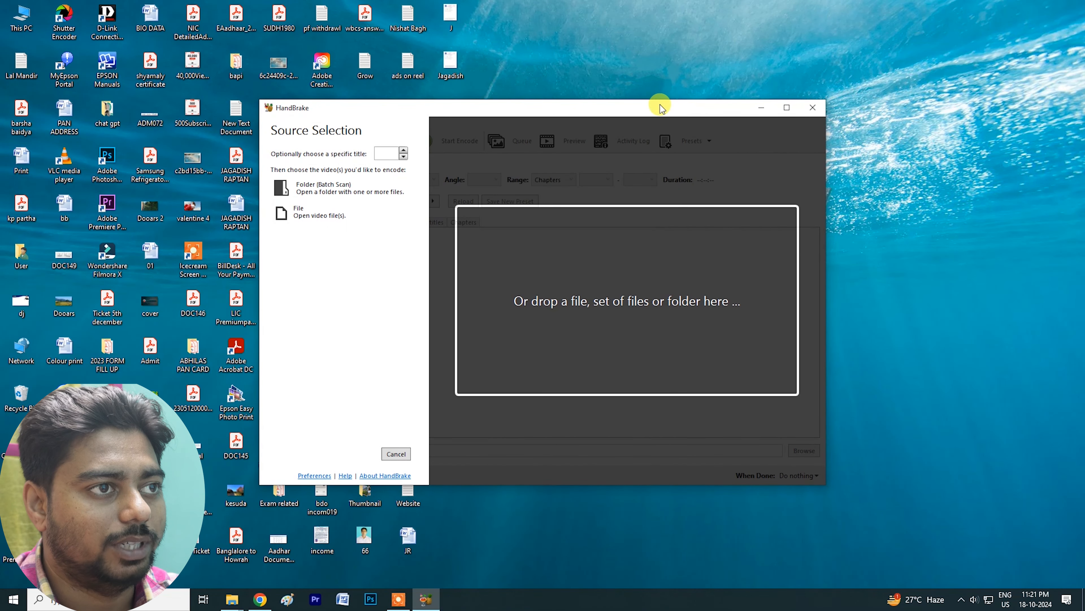
drag(659, 104, 669, 81)
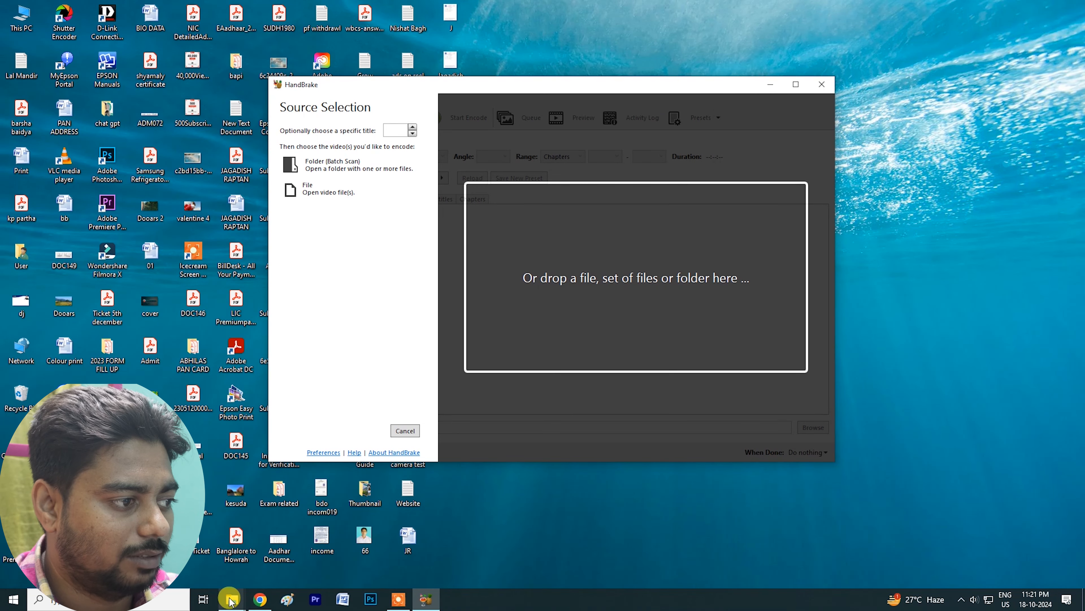
Step: Switch to the Premire pro cc folder in File Explorer and check the original Sony GP-VPT2BT unboxing video's file size in its properties
mouse_move(228, 587)
click(315, 516)
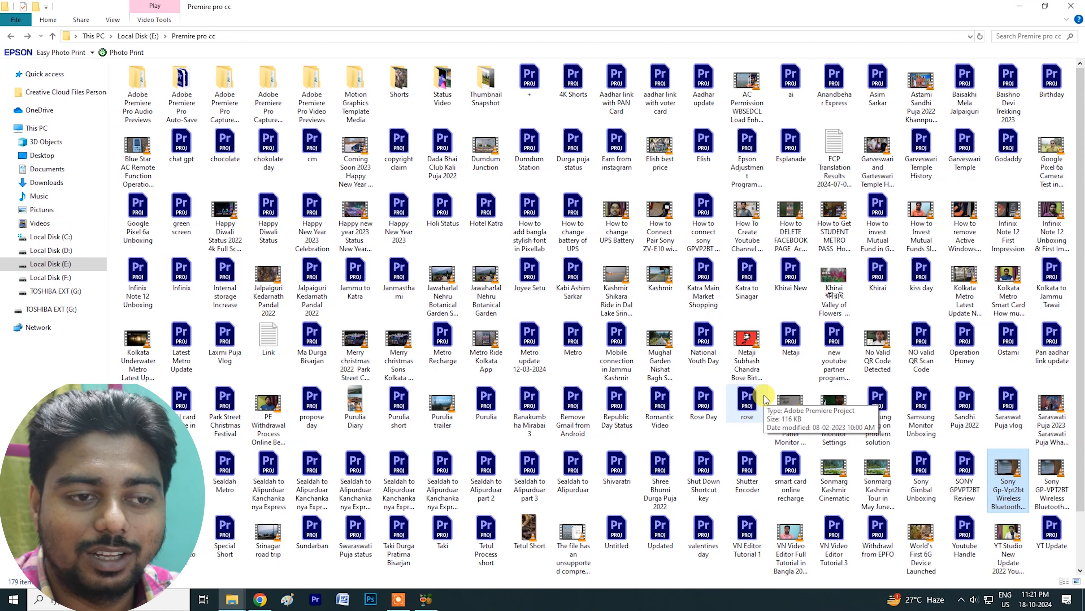
click(1056, 488)
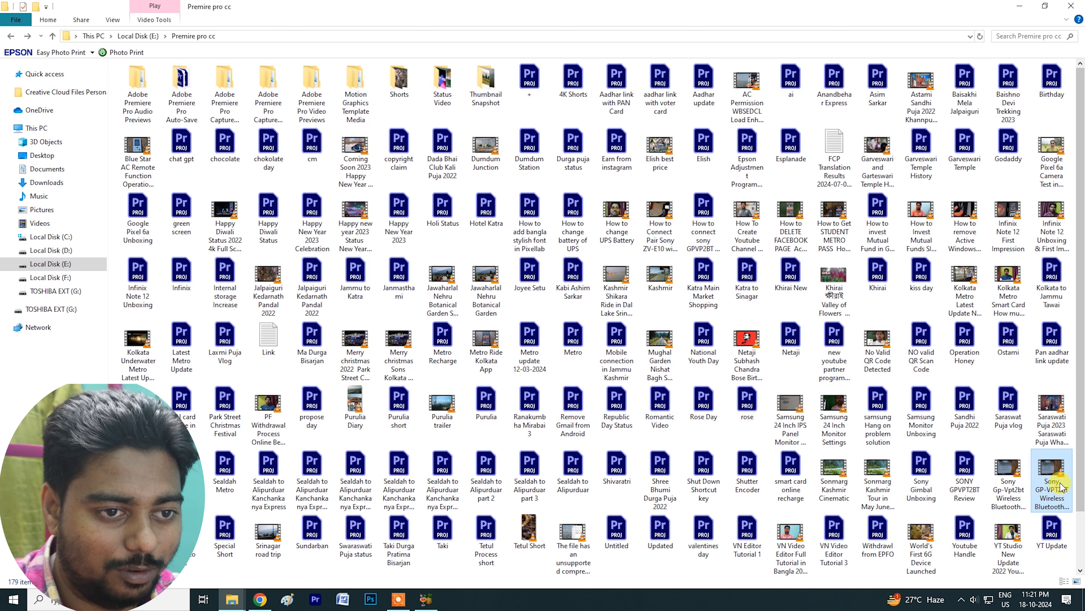
right_click(1049, 497)
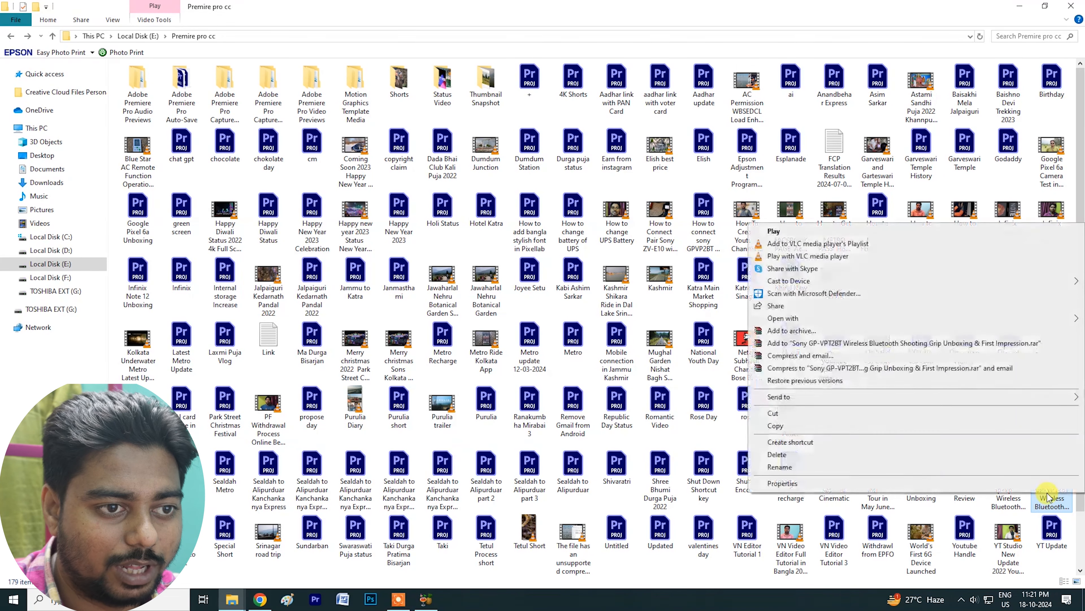
click(791, 483)
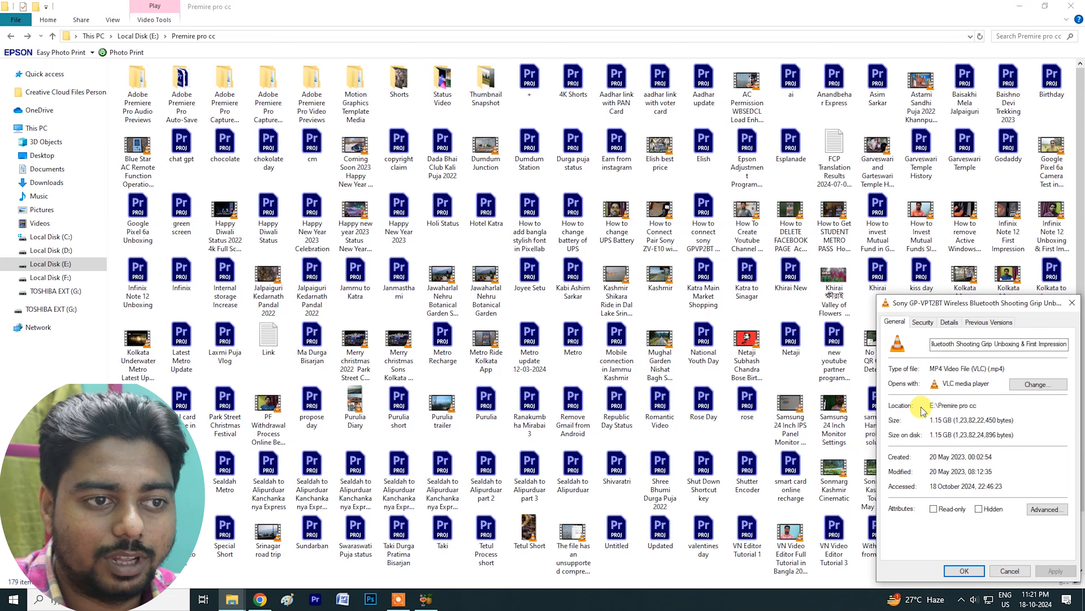
click(965, 570)
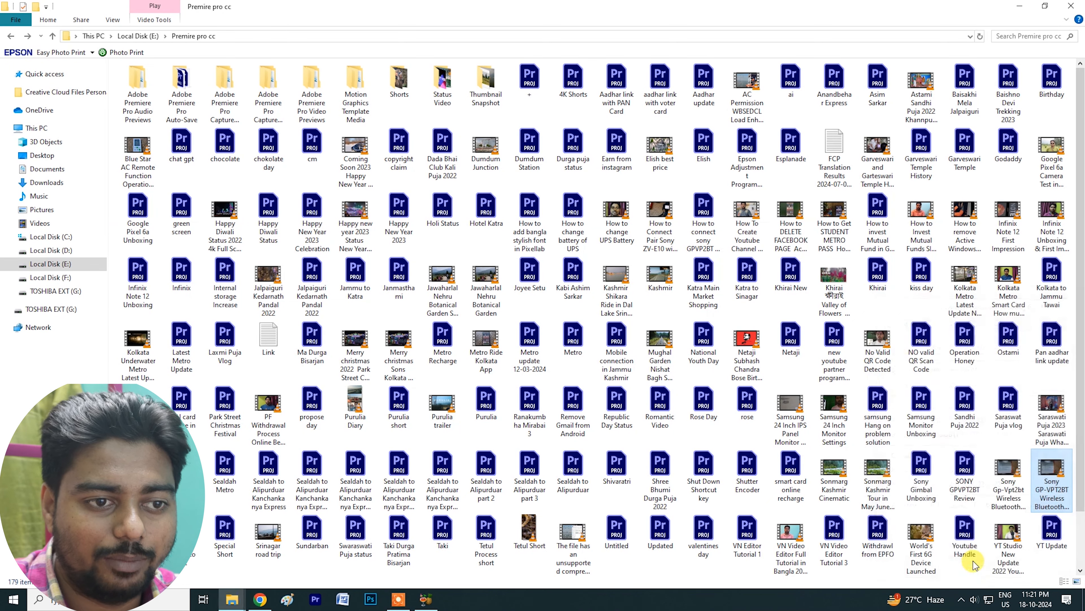
Step: Check the file size of the compressed Sony GP-VPT2BT unboxing video in its properties
click(1000, 479)
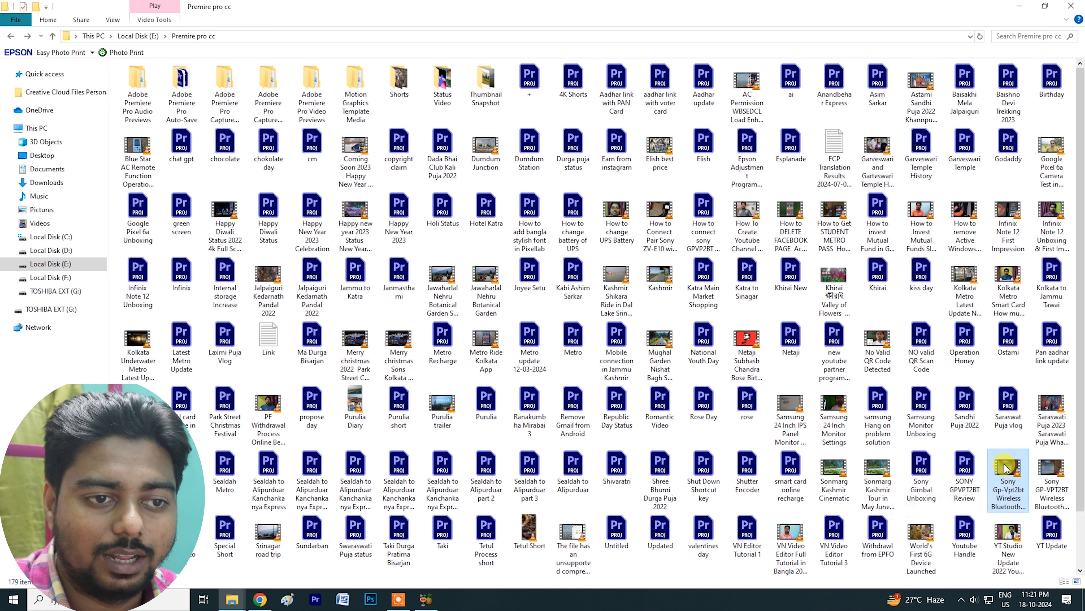
mouse_move(1005, 468)
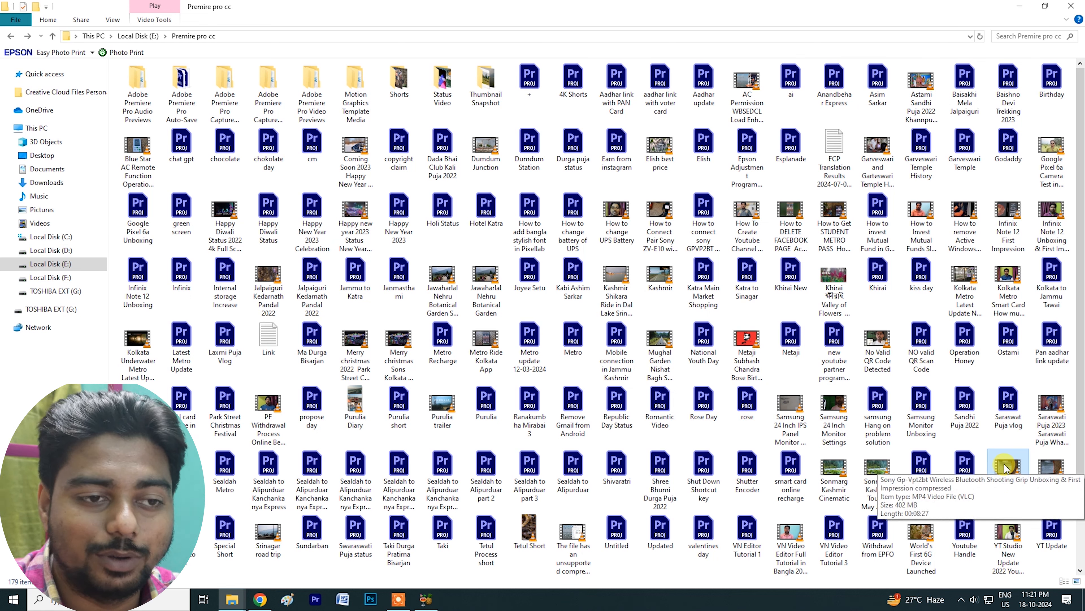
right_click(1004, 479)
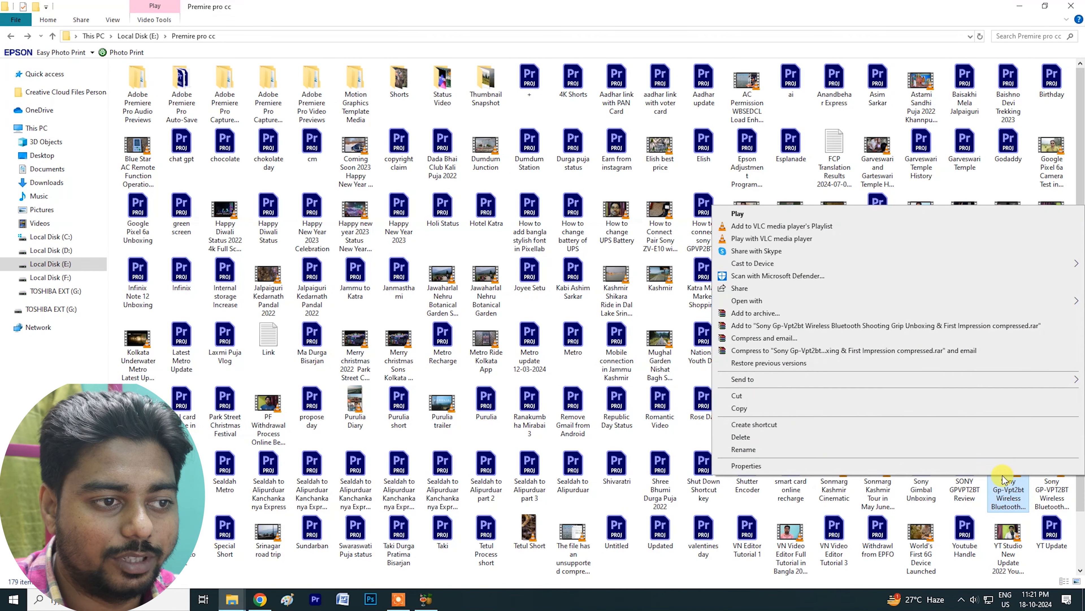
click(744, 465)
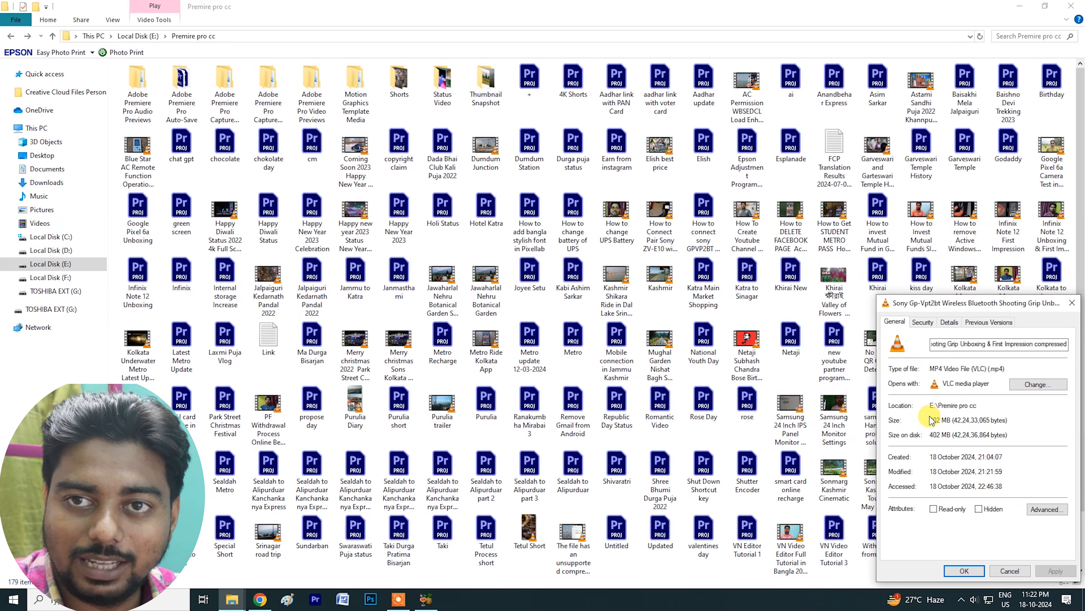
drag(963, 305, 958, 303)
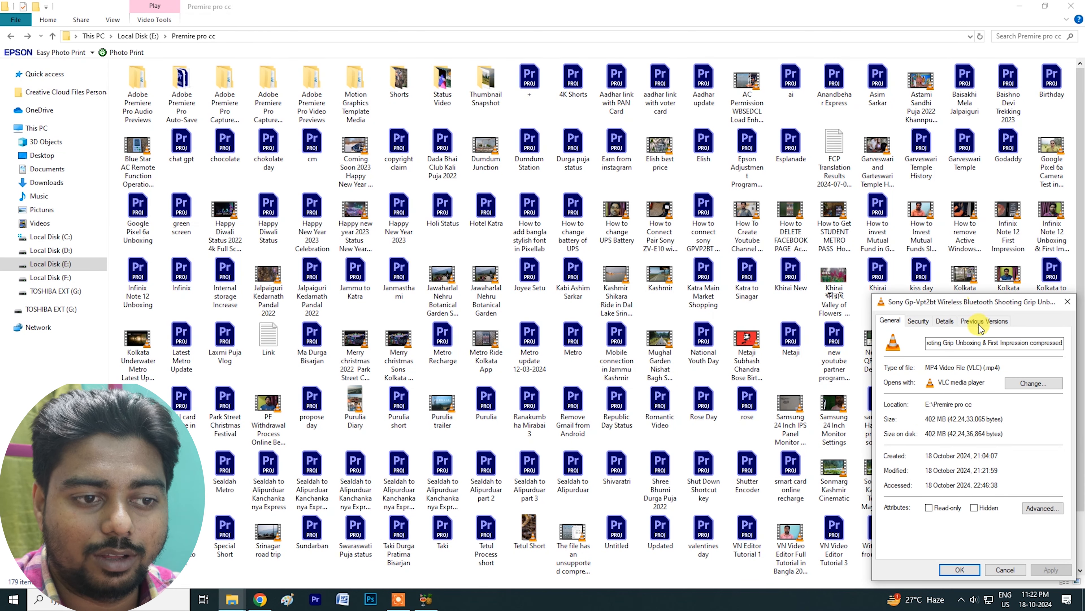
click(961, 568)
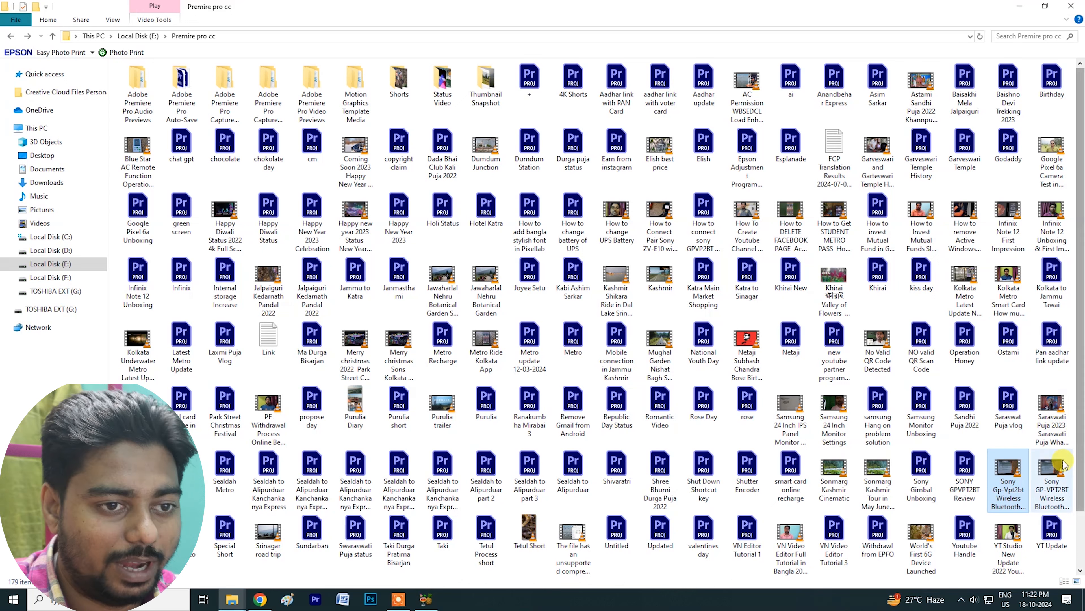
Step: Load the original Sony GP-VPT2BT unboxing video from the folder into HandBrake as the source and maximize the HandBrake window
click(1057, 471)
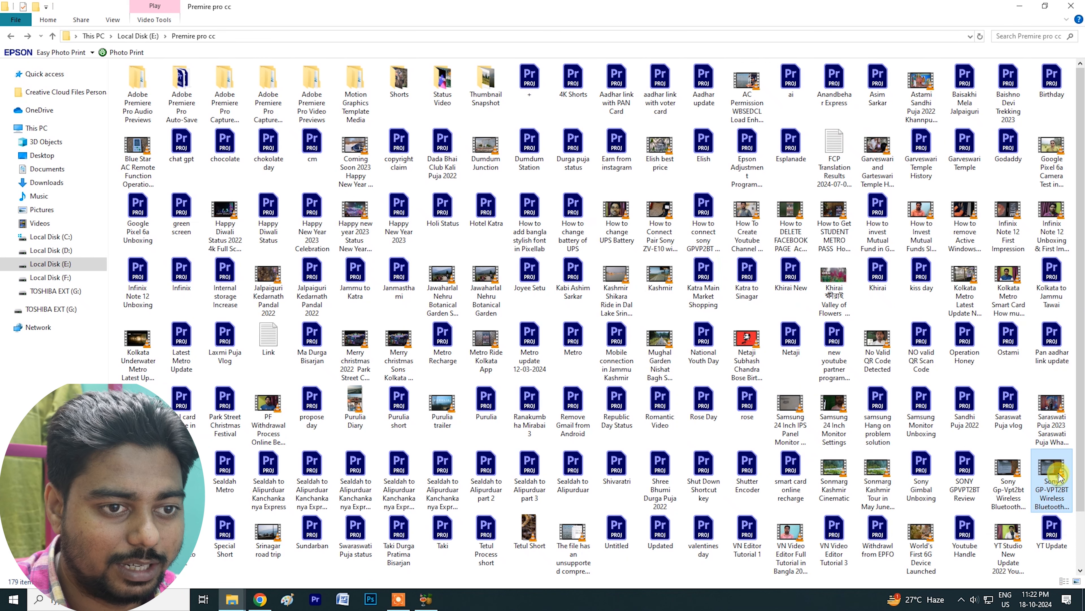
drag(1059, 479, 601, 298)
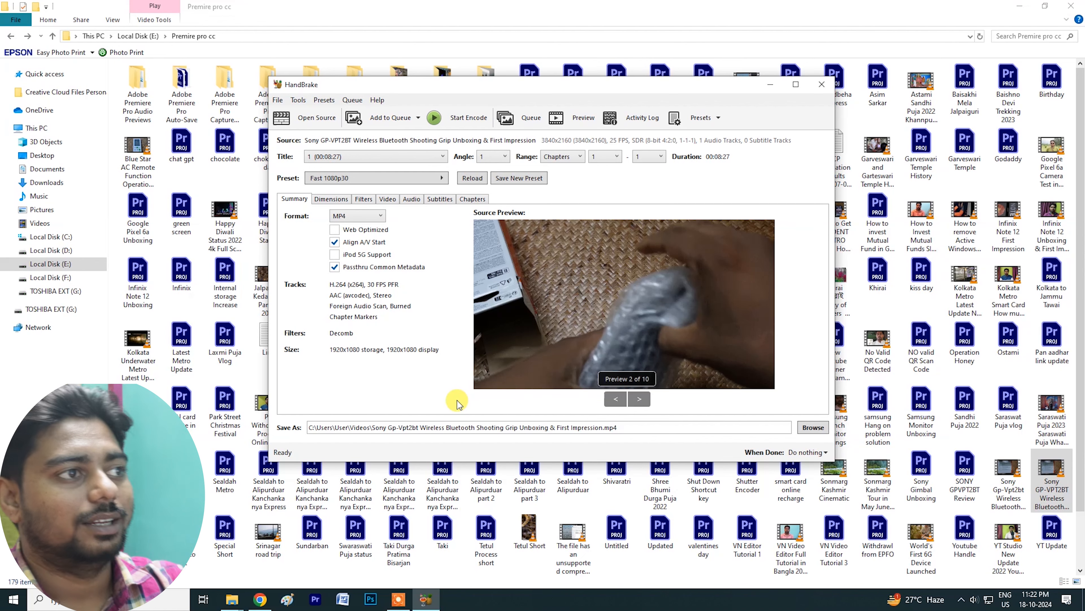
click(1016, 6)
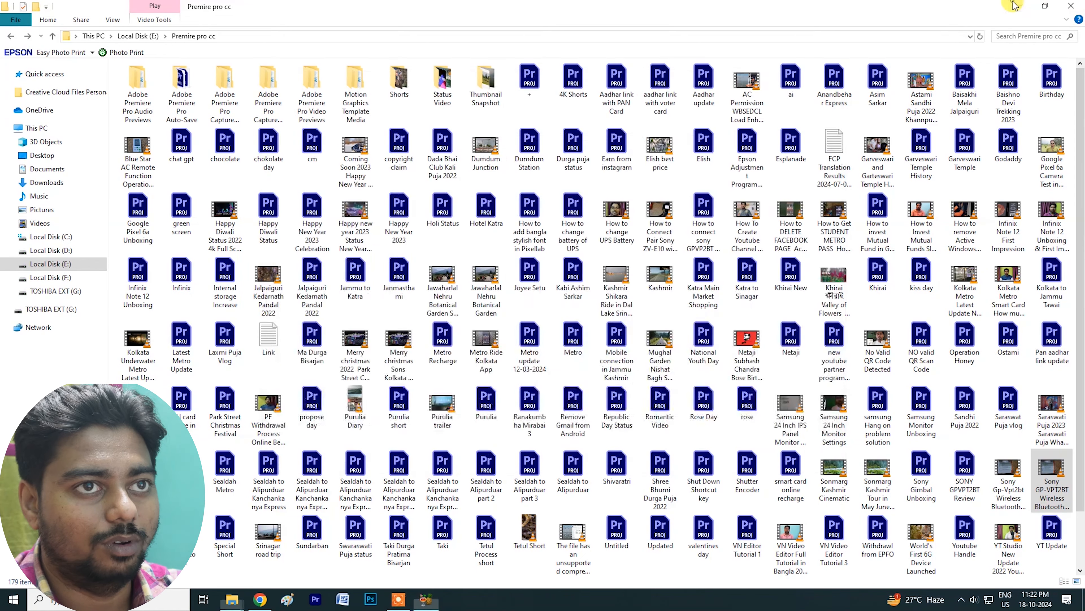
mouse_move(604, 83)
mouse_down()
mouse_move(622, 68)
mouse_move(590, 72)
mouse_up()
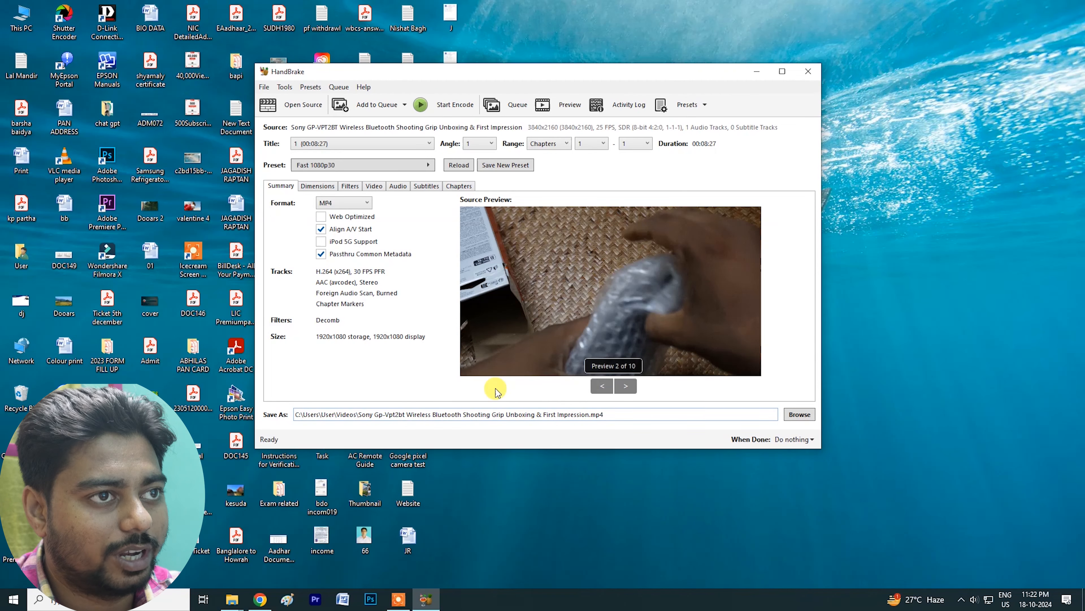
click(783, 71)
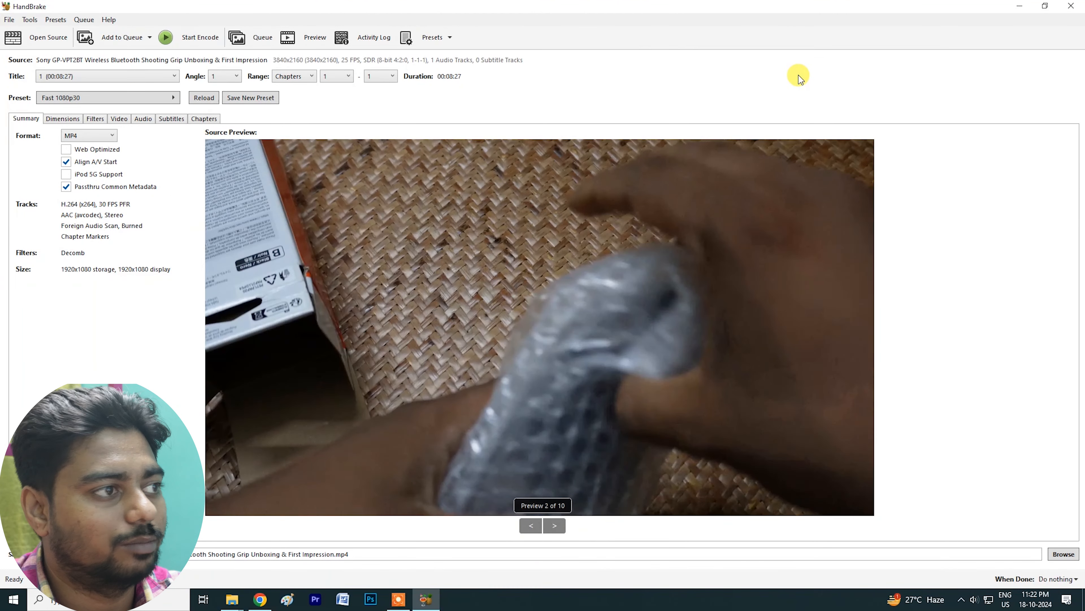
Step: Keep MP4 as the output format and enable the Web Optimized option
click(429, 38)
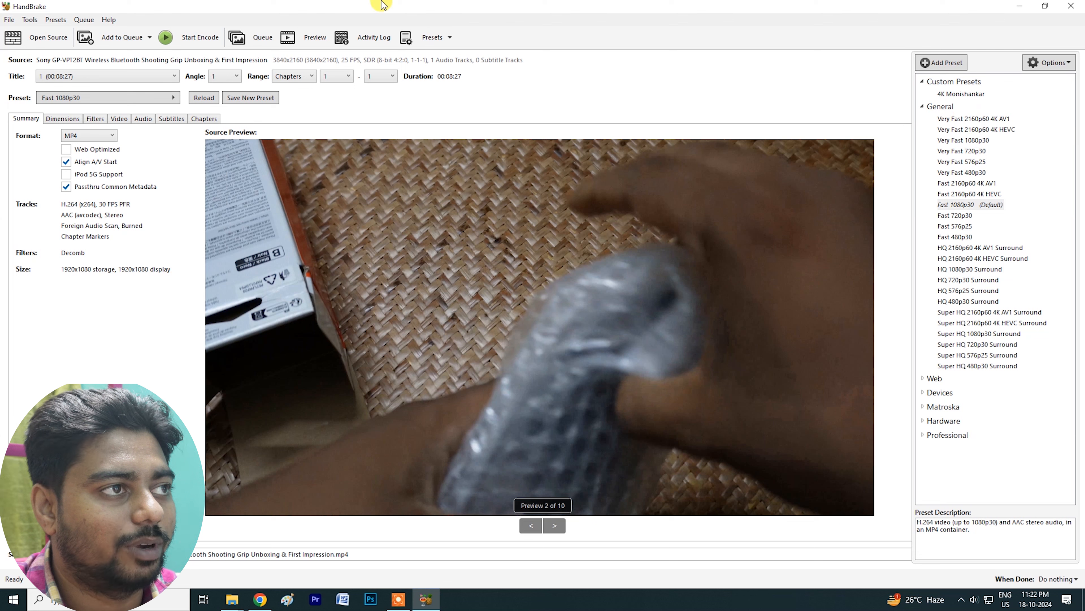
click(425, 41)
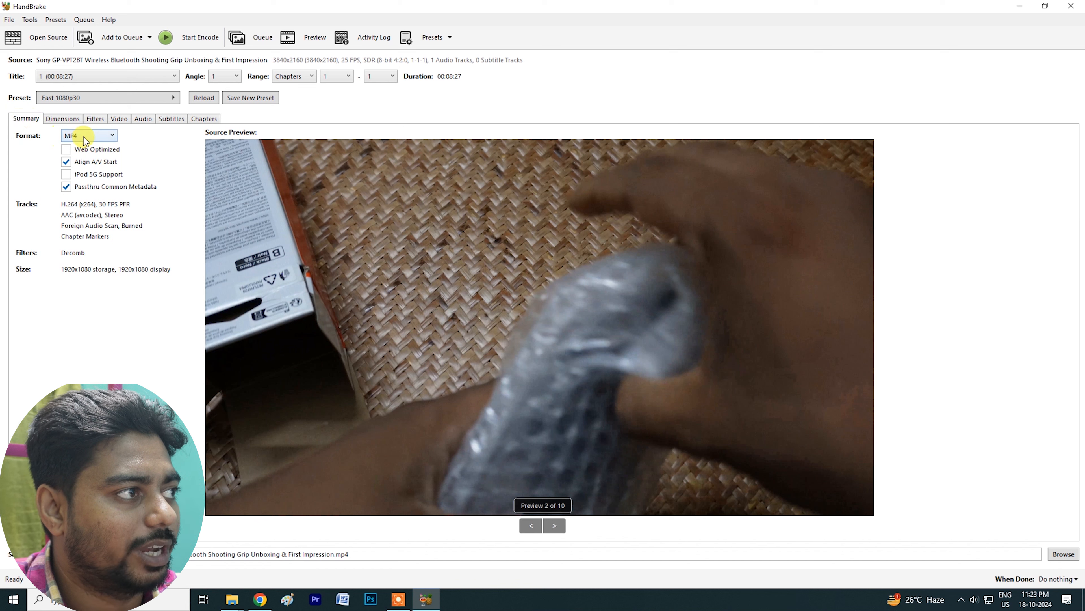
click(113, 135)
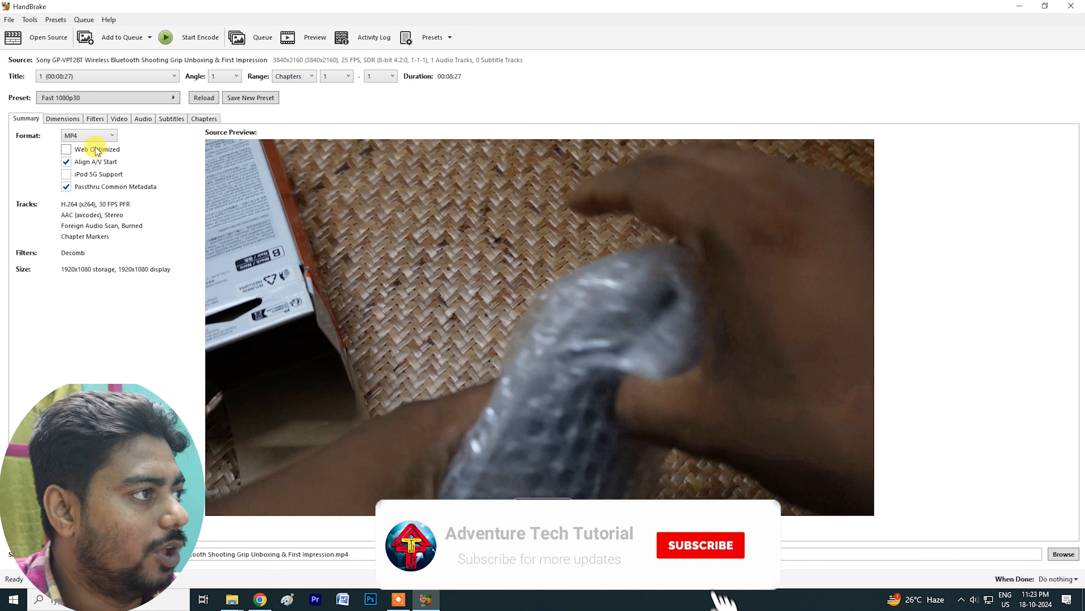
click(66, 150)
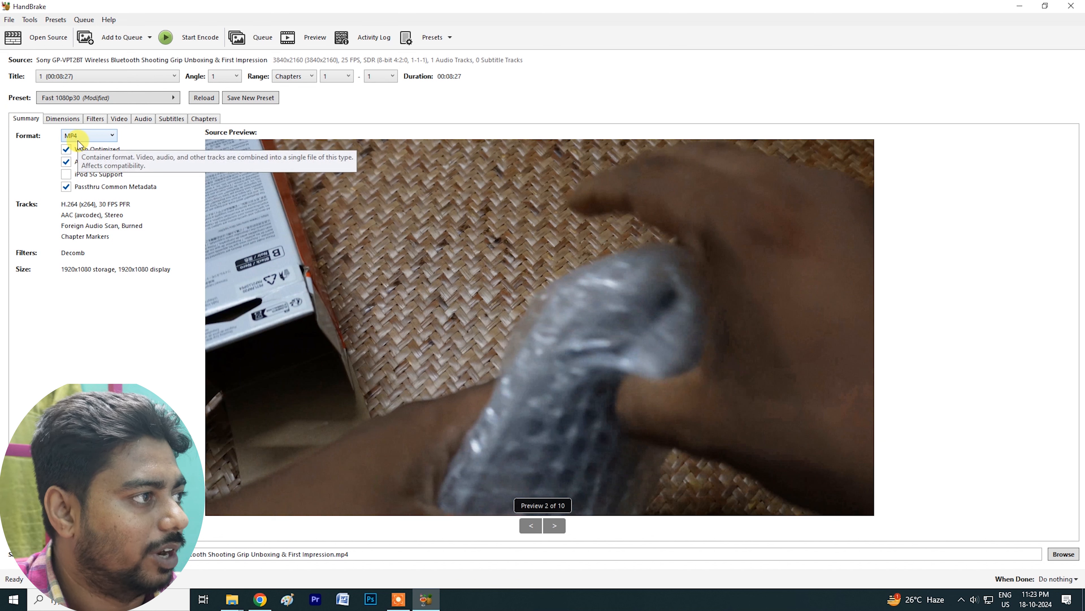
Step: Set the output resolution limit to 2160p 4K Ultra HD
click(56, 121)
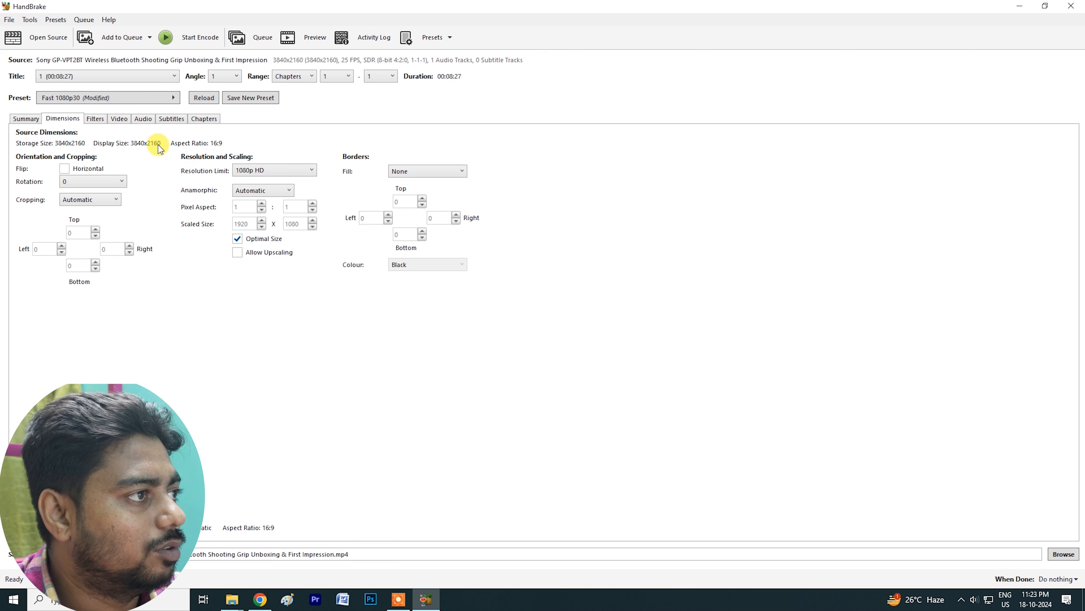
click(292, 171)
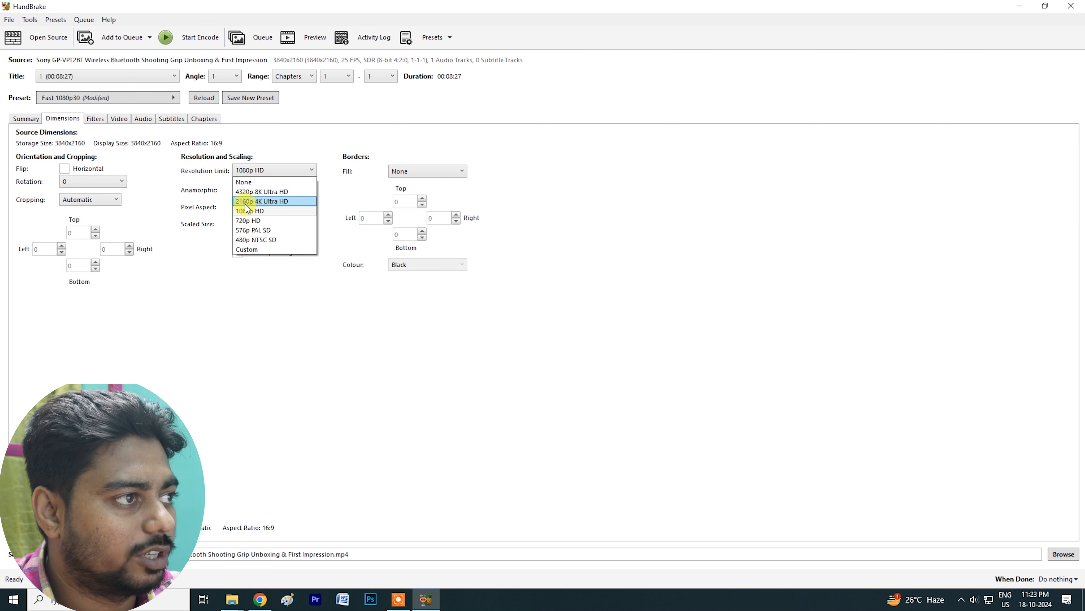
click(285, 201)
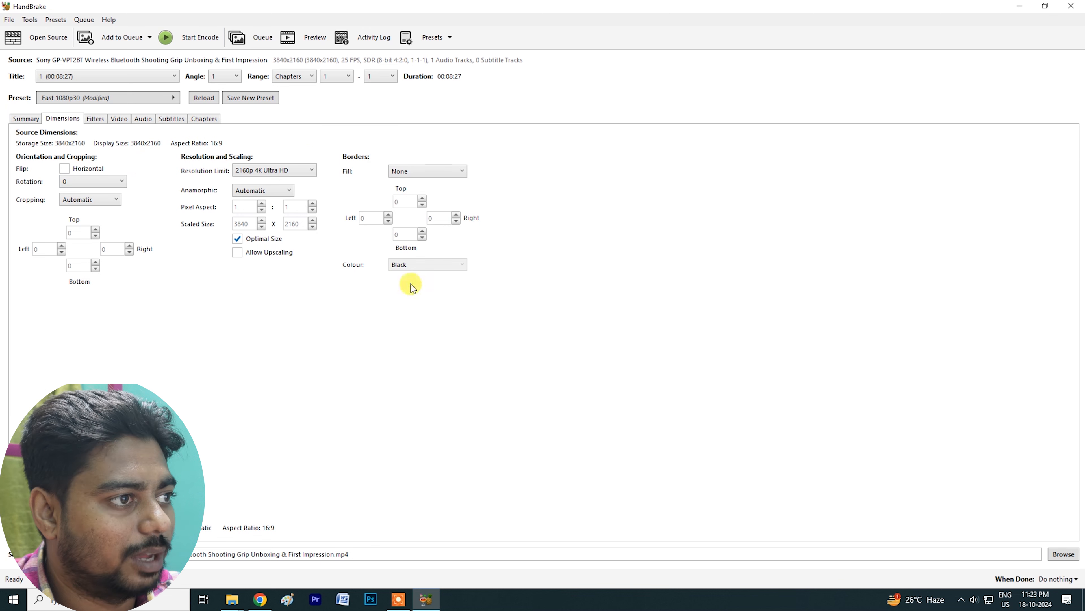
Step: Keep the H.264 (x264) video encoder and set the framerate to 25 FPS with Constant Framerate
click(92, 119)
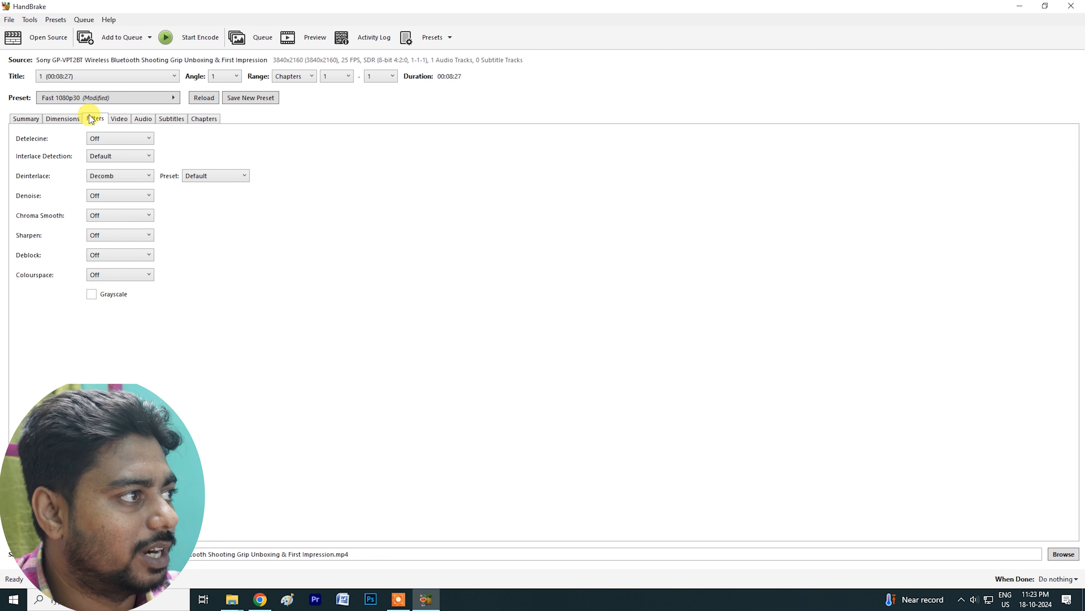
click(119, 120)
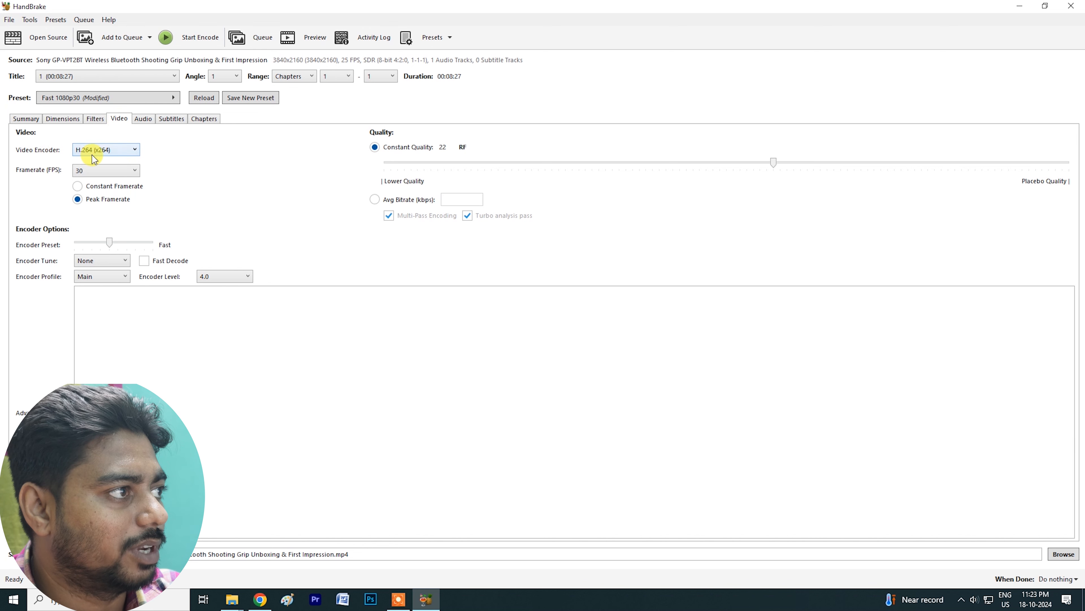
click(124, 150)
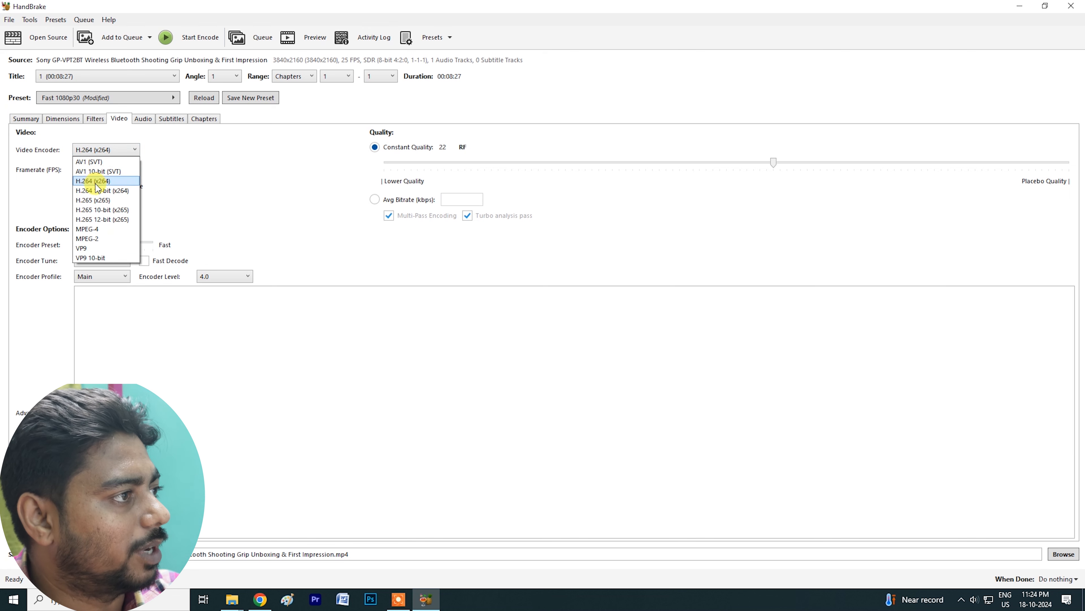
click(120, 181)
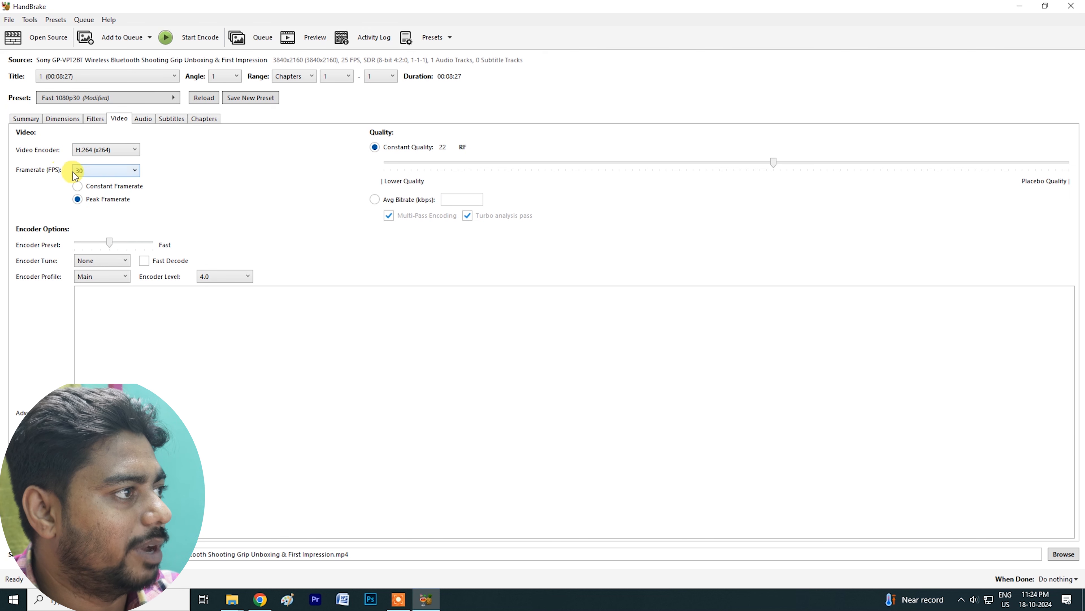
click(128, 170)
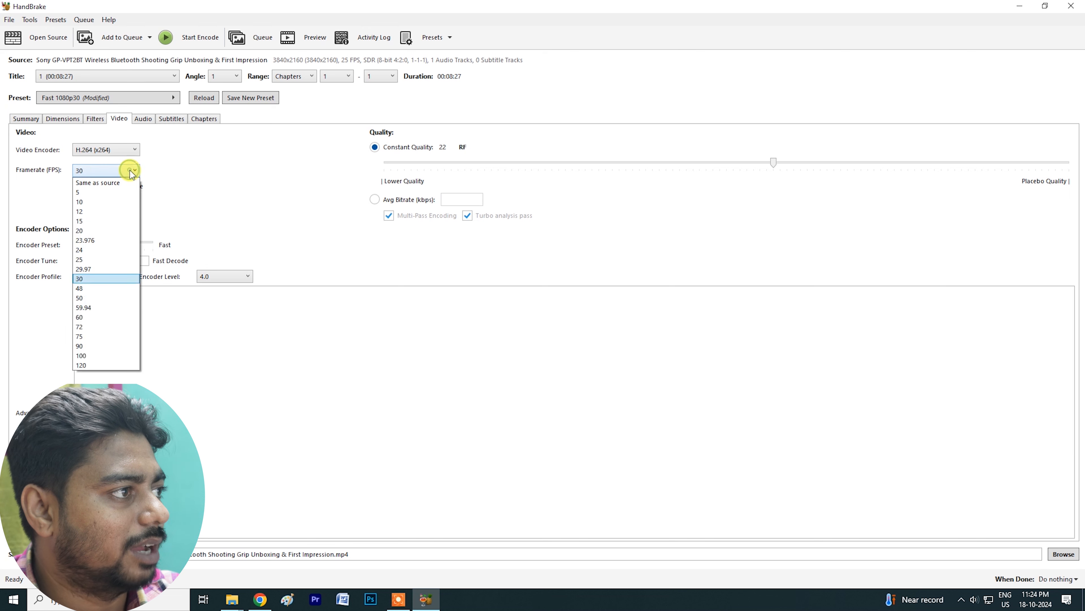
click(81, 259)
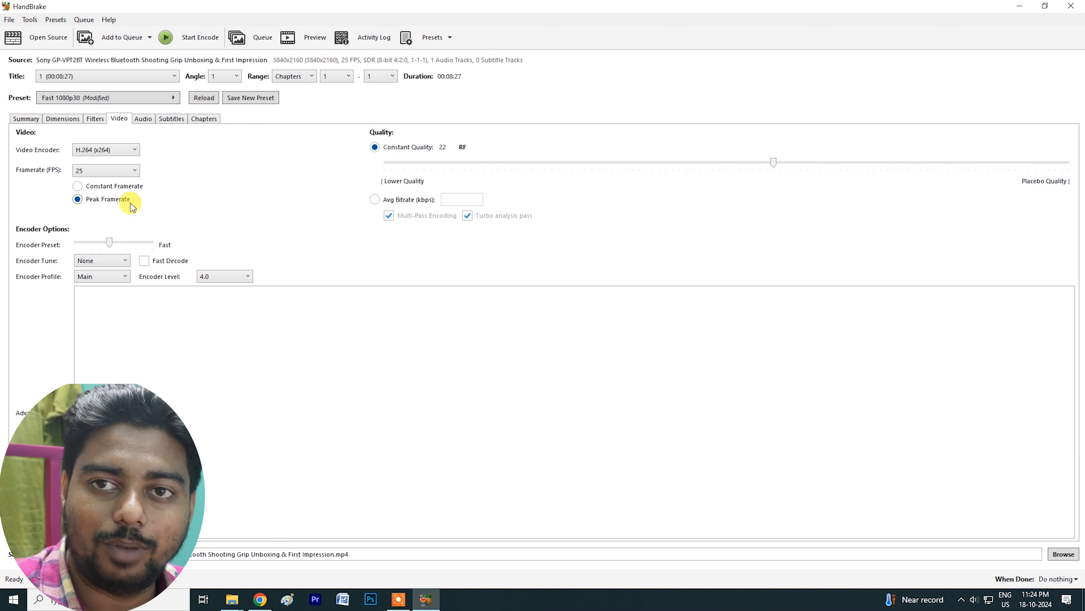
click(77, 187)
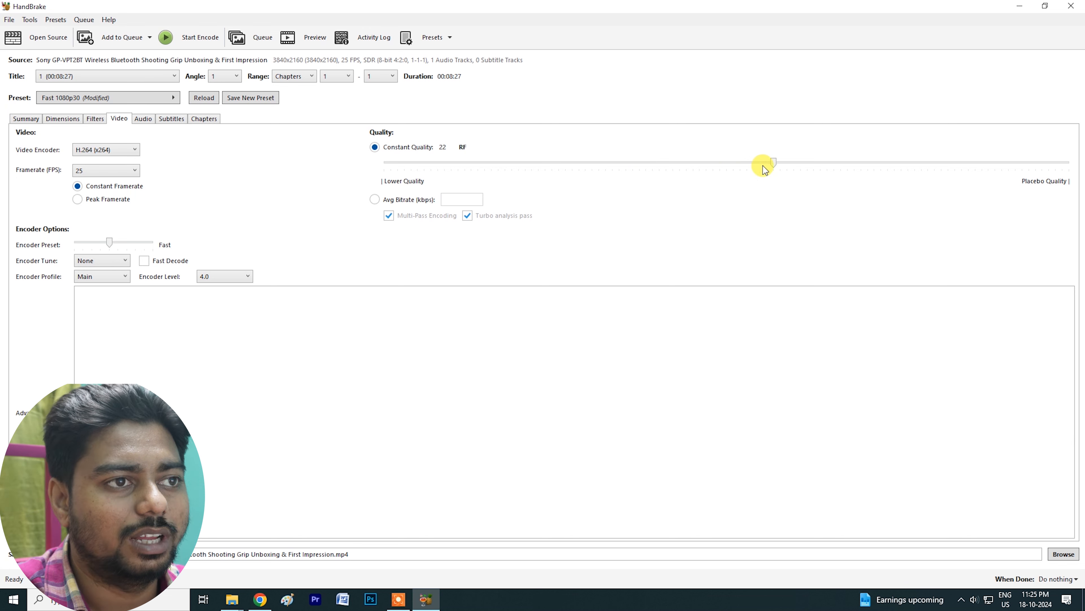
Step: Try the highest constant quality value of RF 0, and settle on a constant quality of RF 30
mouse_move(773, 165)
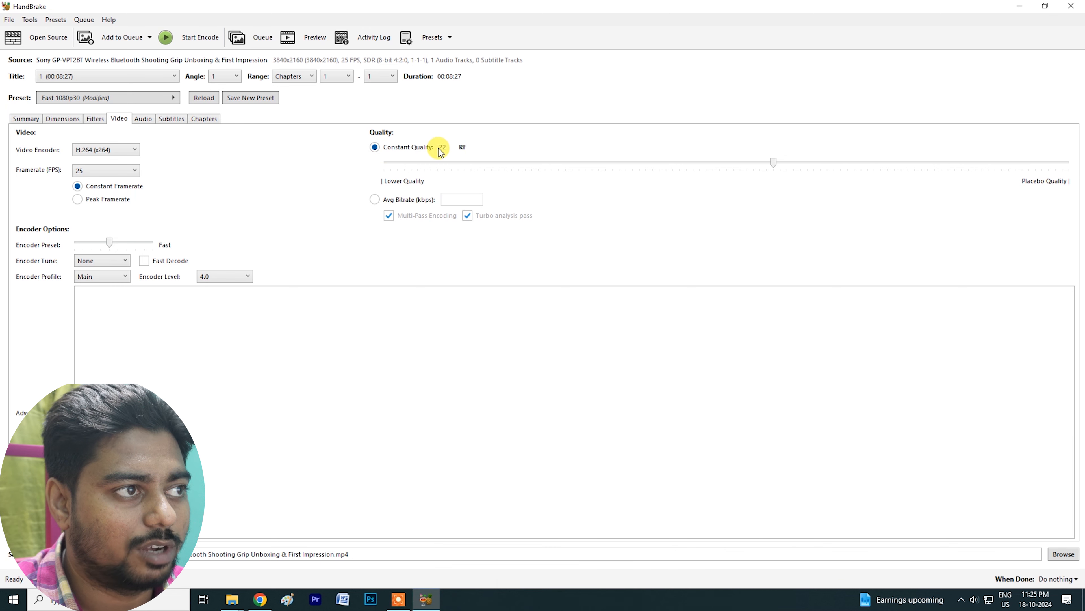
drag(774, 163, 1083, 171)
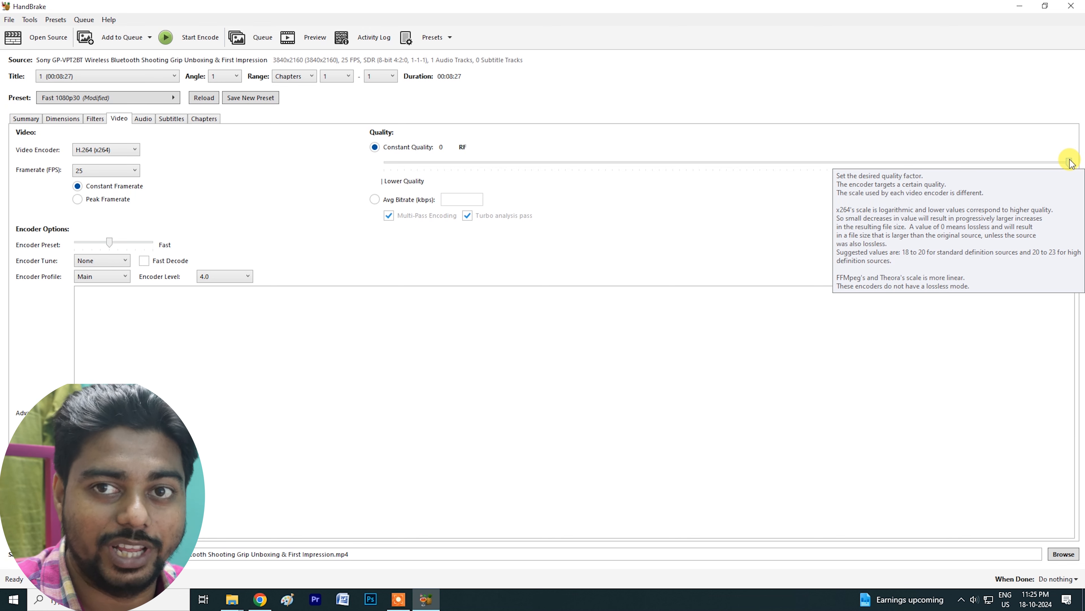
drag(1070, 162, 669, 181)
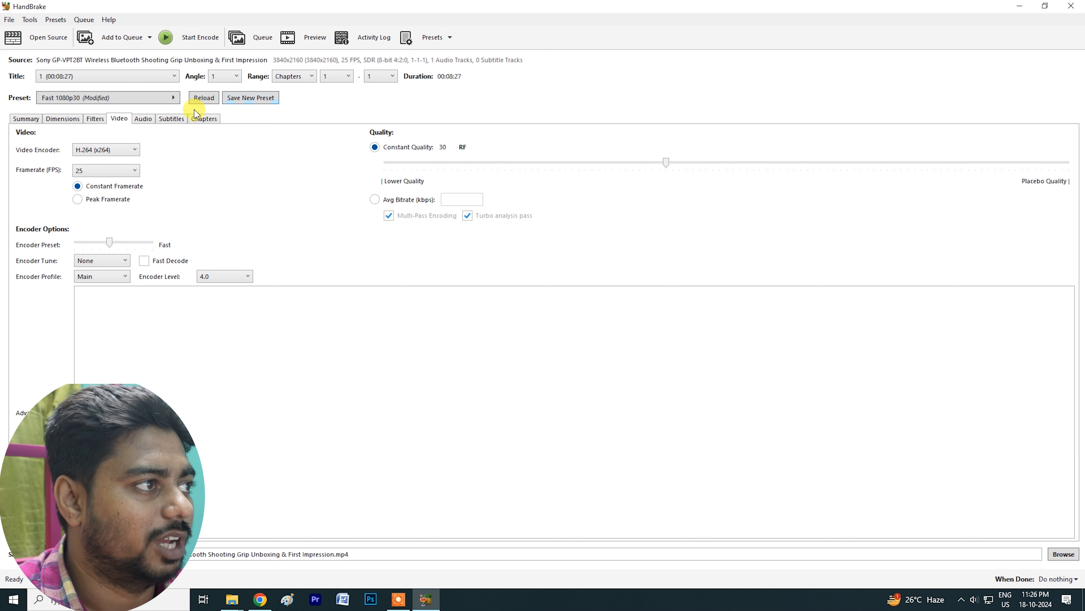
Step: Review the audio, subtitle and chapter settings and return to the summary of the output settings
click(143, 118)
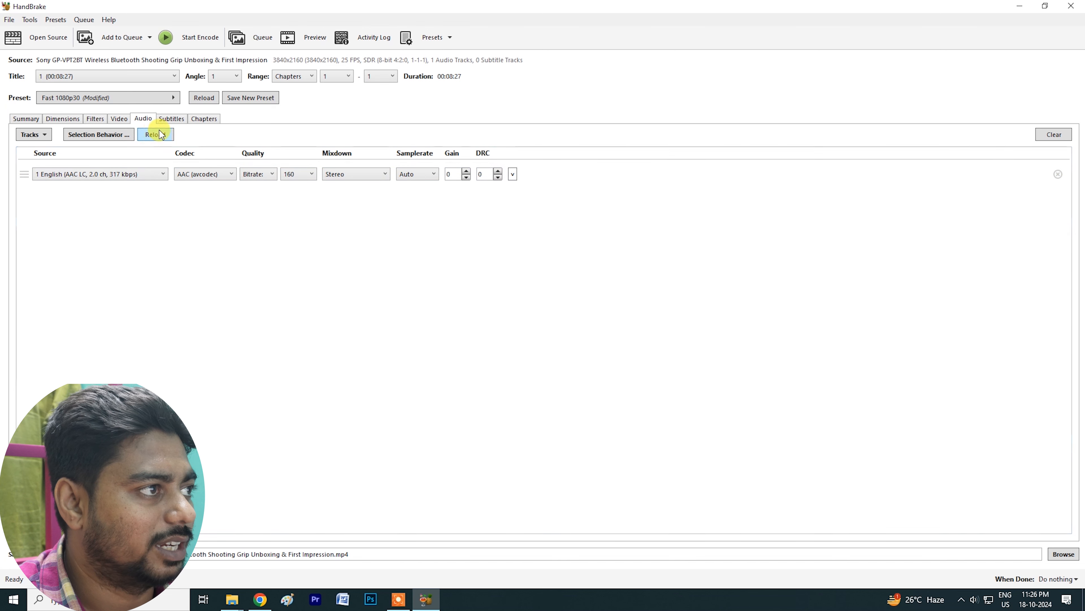
click(169, 121)
click(203, 119)
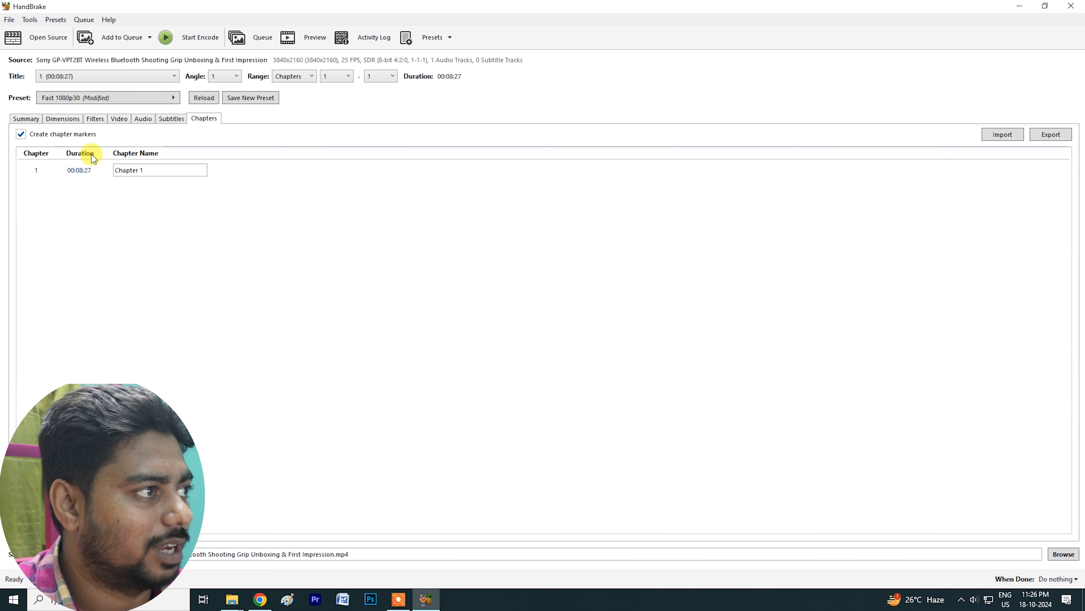
click(26, 118)
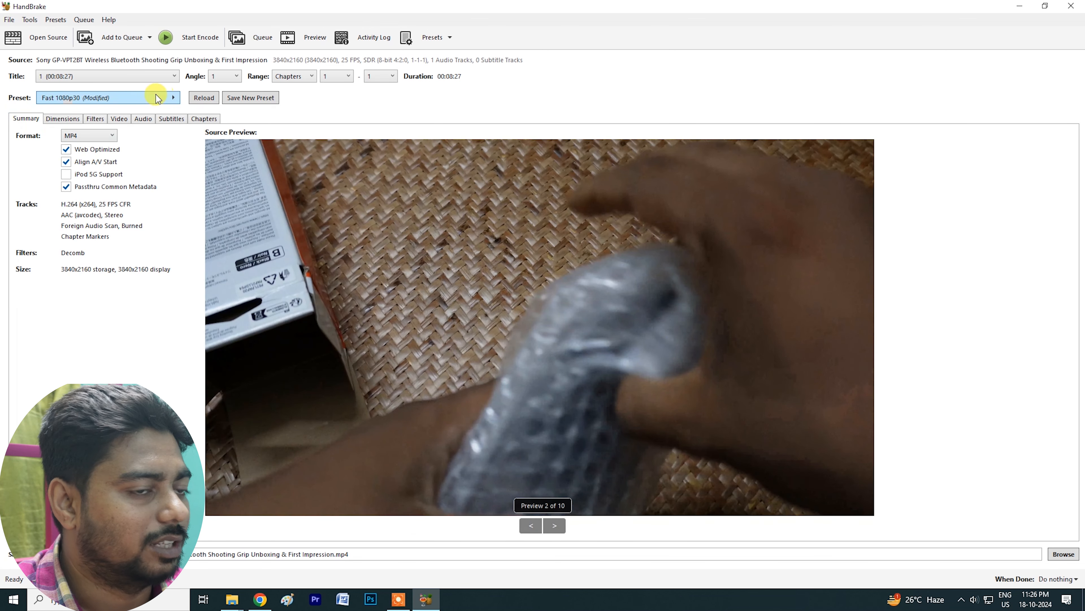
Step: Save the current settings as a custom preset named with the person's first name, and check it in the preset list
click(256, 98)
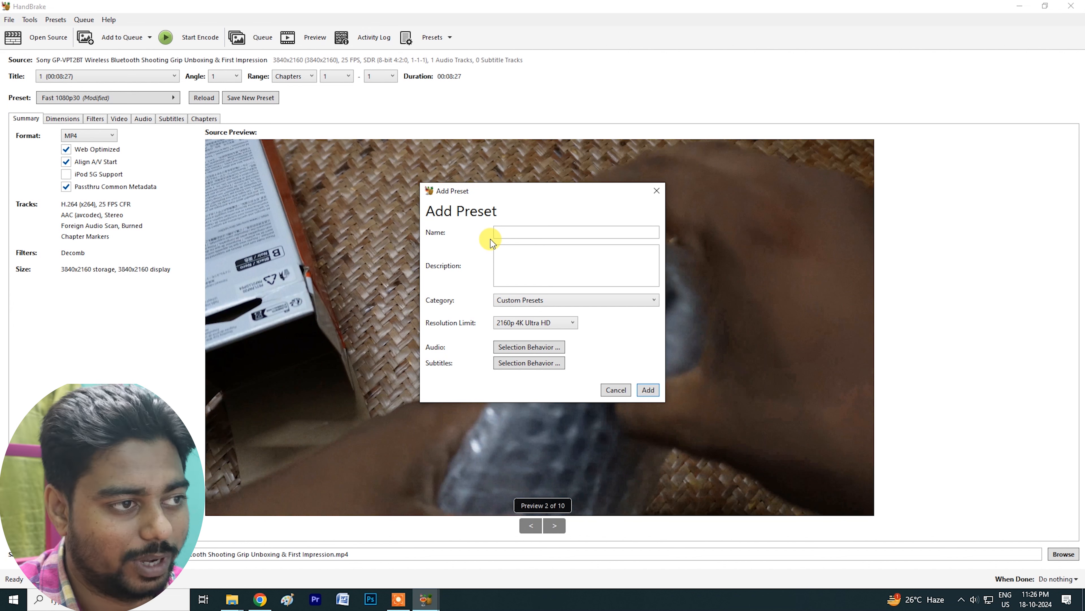
click(503, 231)
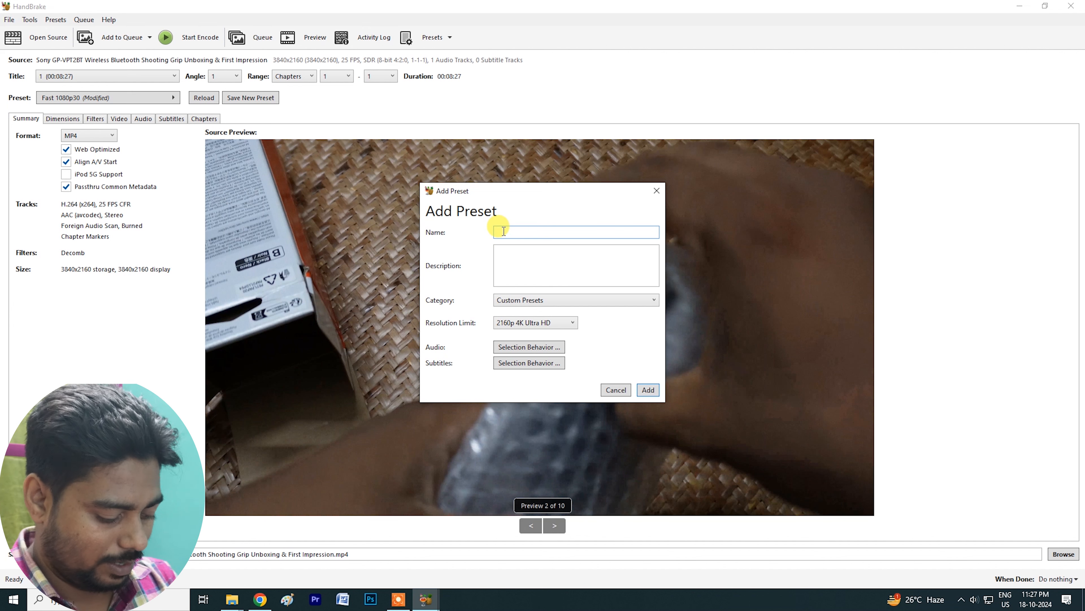
text(Shan)
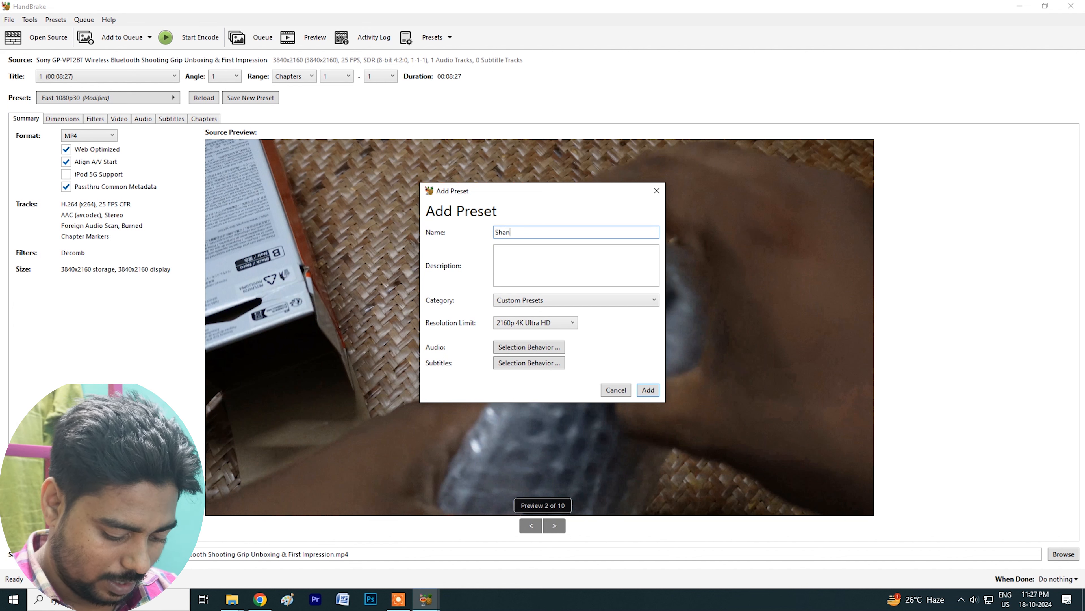
text(kar)
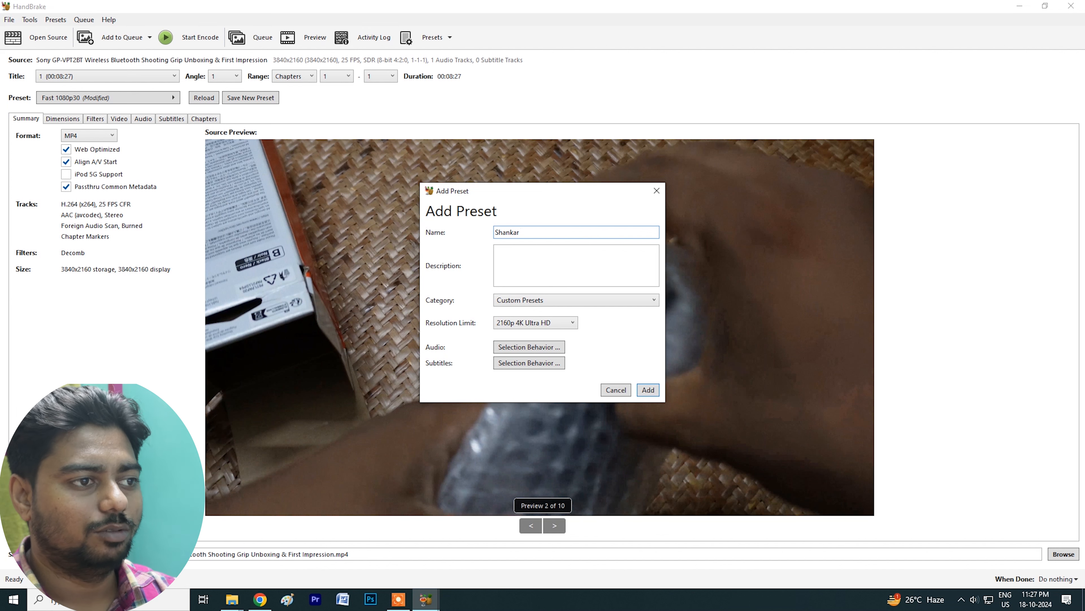
click(648, 389)
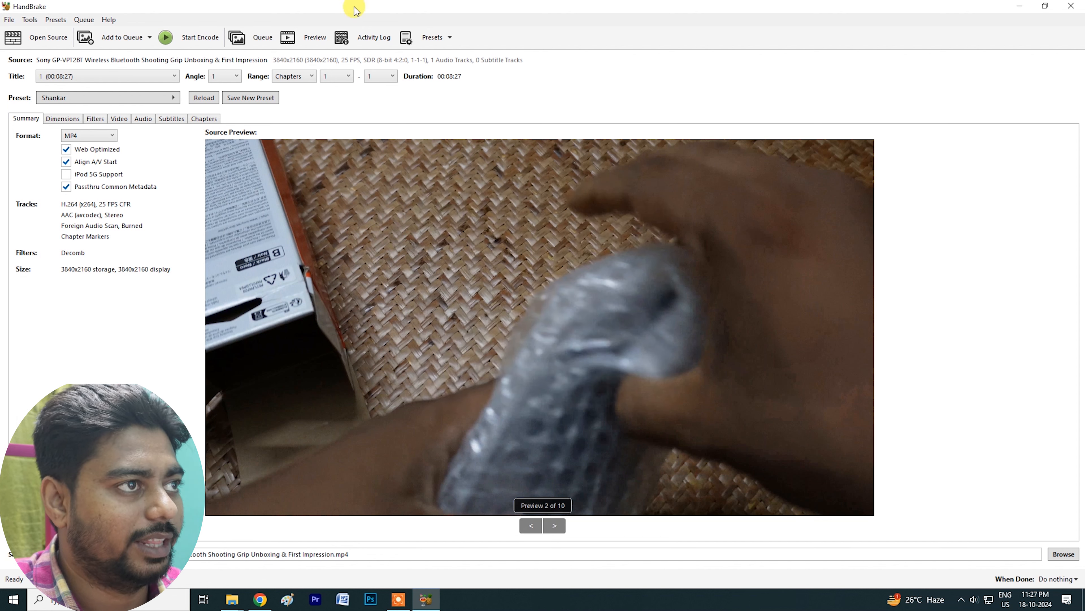
click(431, 38)
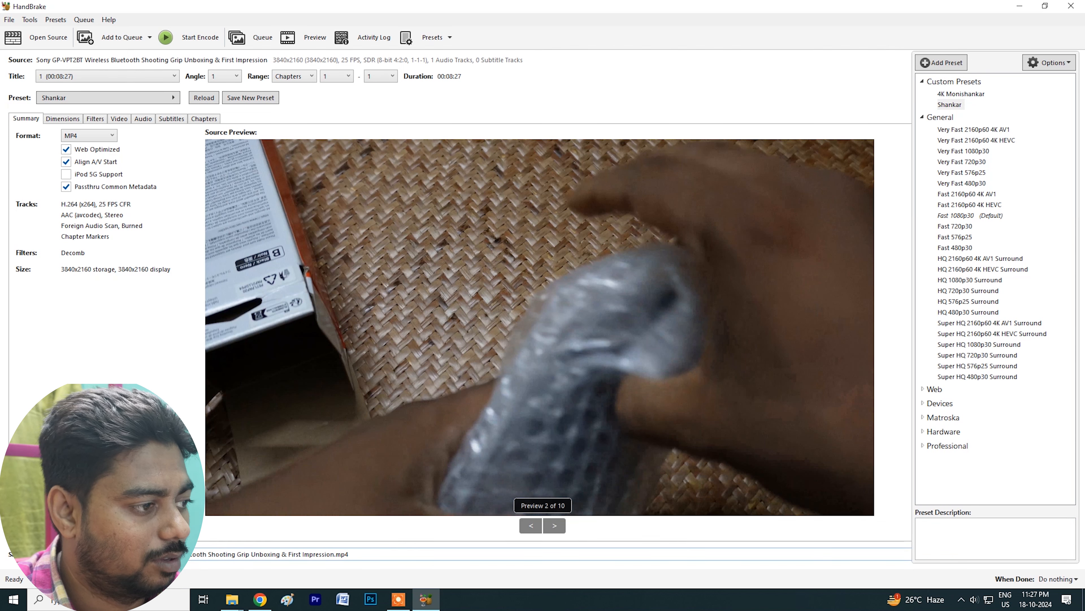
click(440, 43)
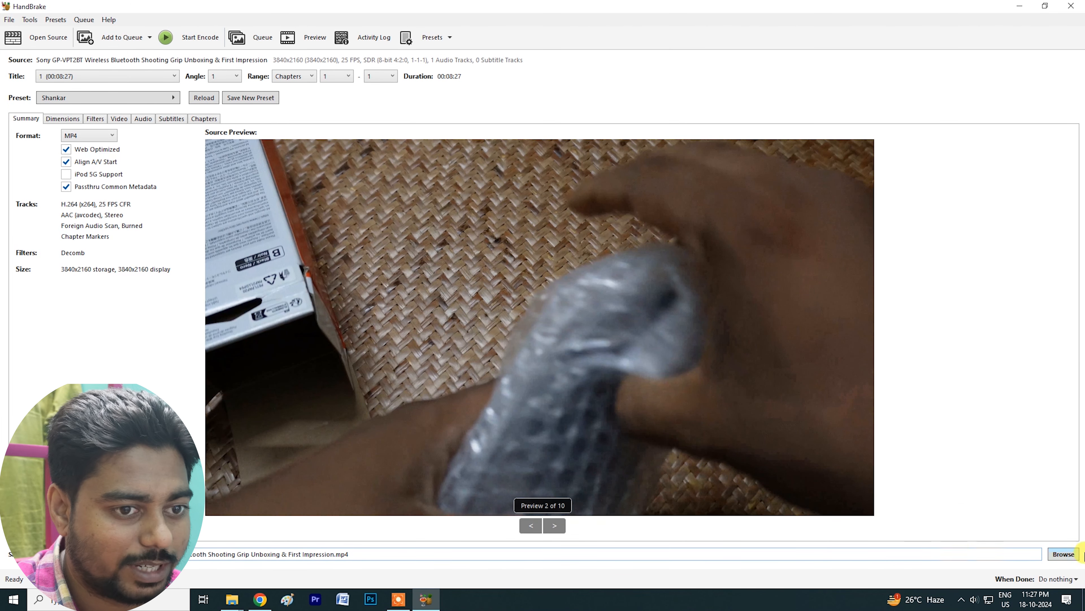
Step: Choose the Premire pro cc folder on Local Disk (E:) as the destination for the output file
click(1064, 555)
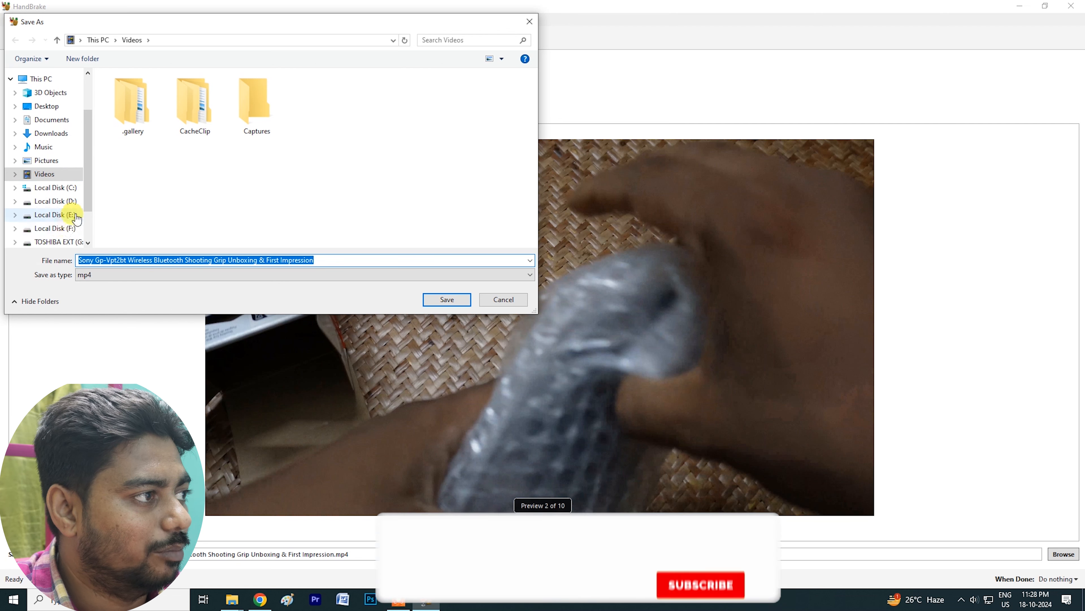
click(55, 214)
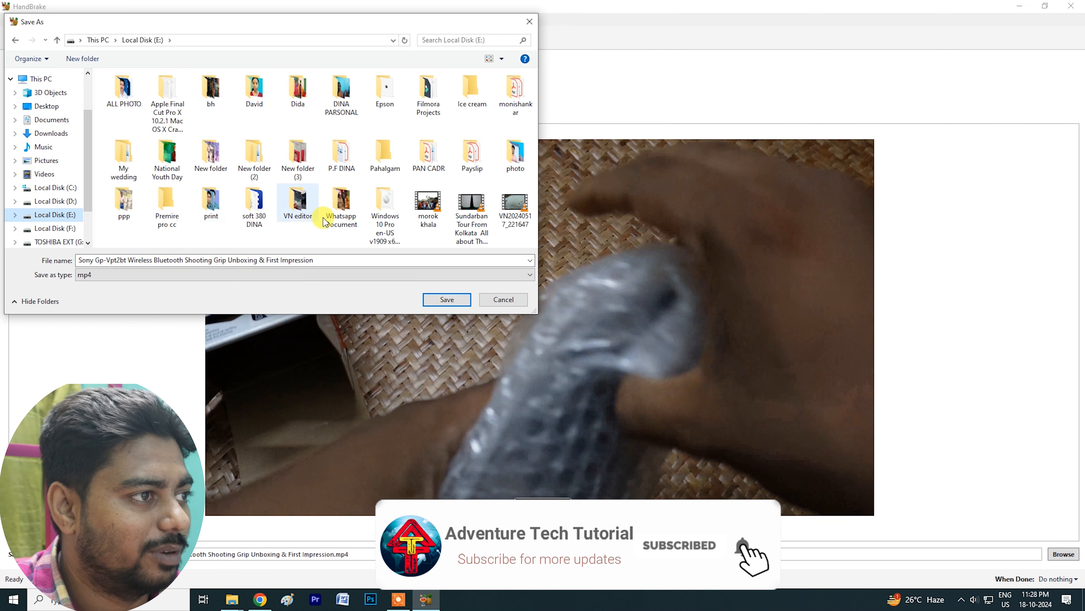
double_click(167, 203)
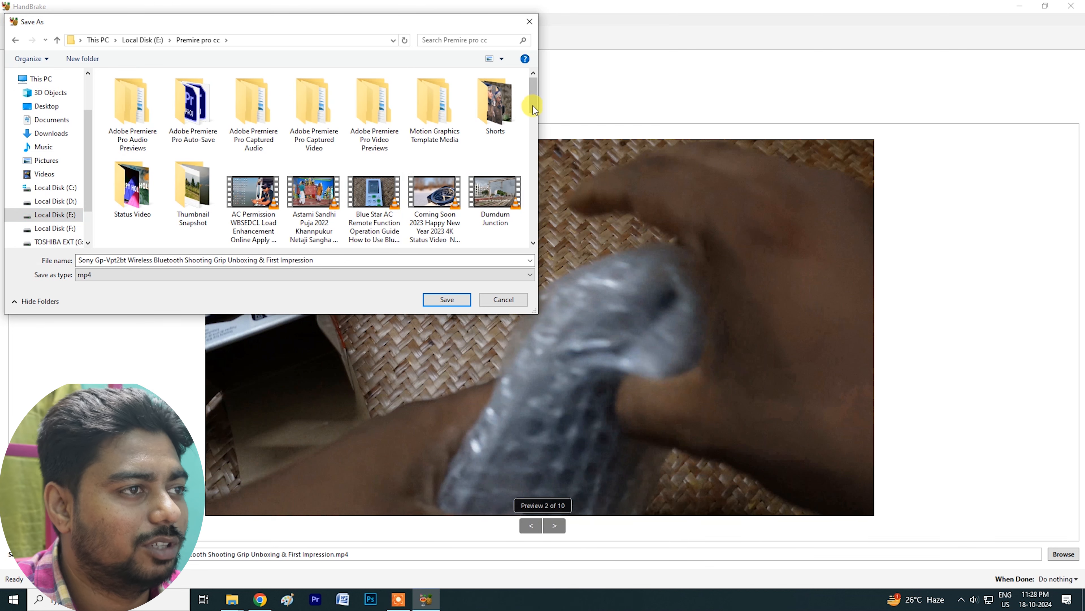
scroll(531, 138, down, 10)
scroll(534, 222, down, 3)
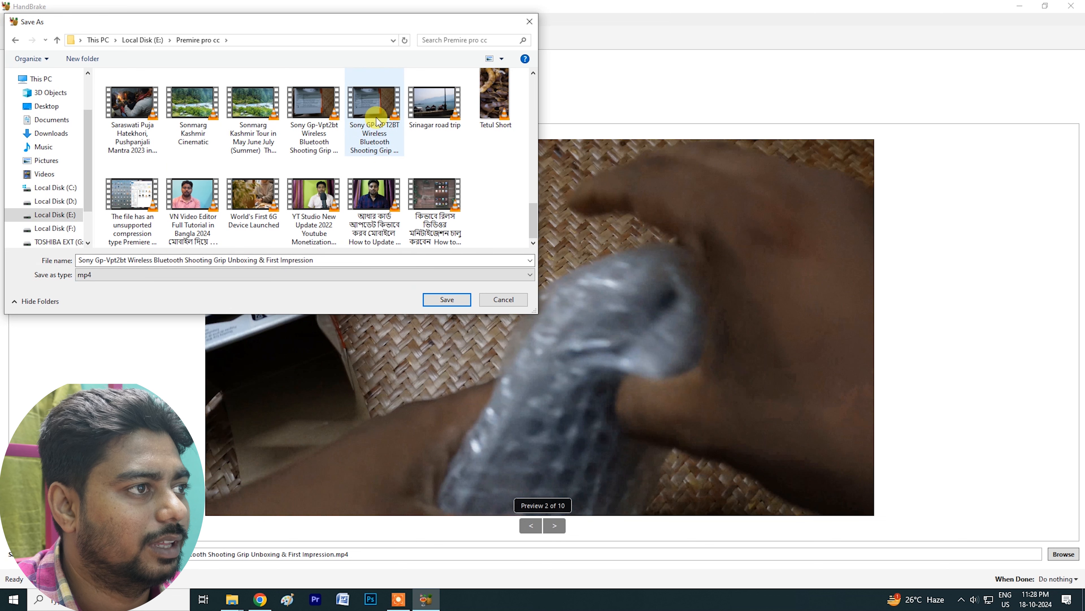
Step: Name the output file "Sony Gp-Vpt2bt Wireless Bluetooth Shooting Grip Unboxing & First Impression compressed 1.mp4" and start the encode
click(337, 258)
click(337, 259)
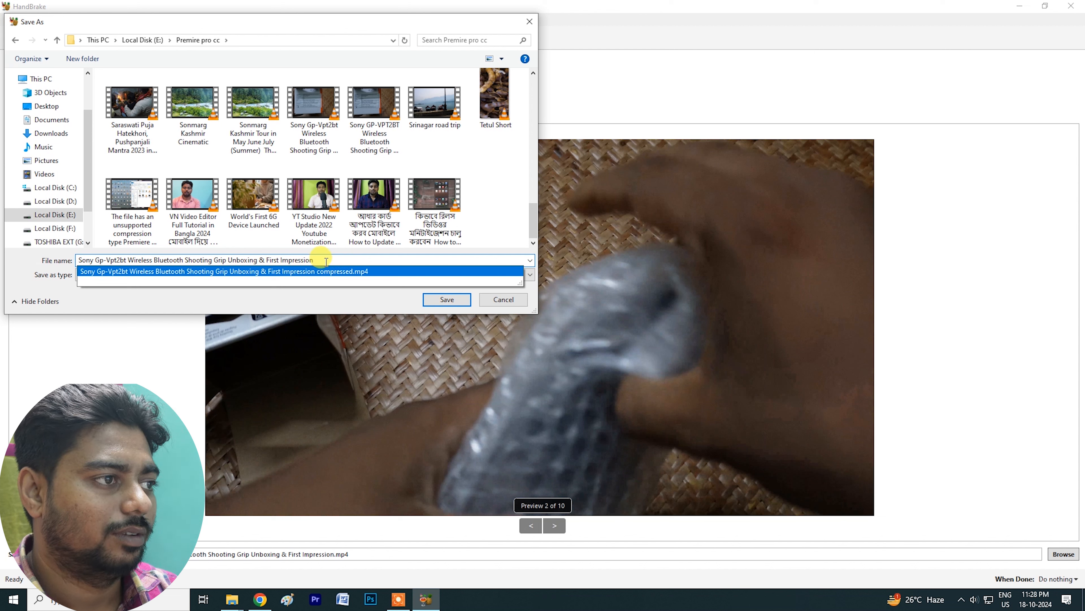
click(329, 276)
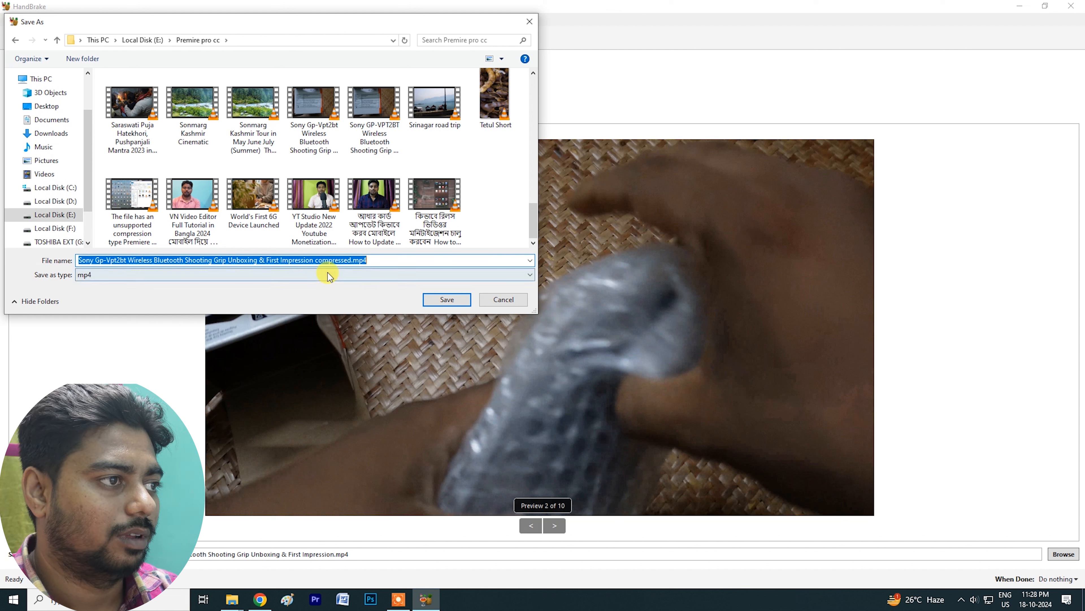
click(349, 259)
text(1)
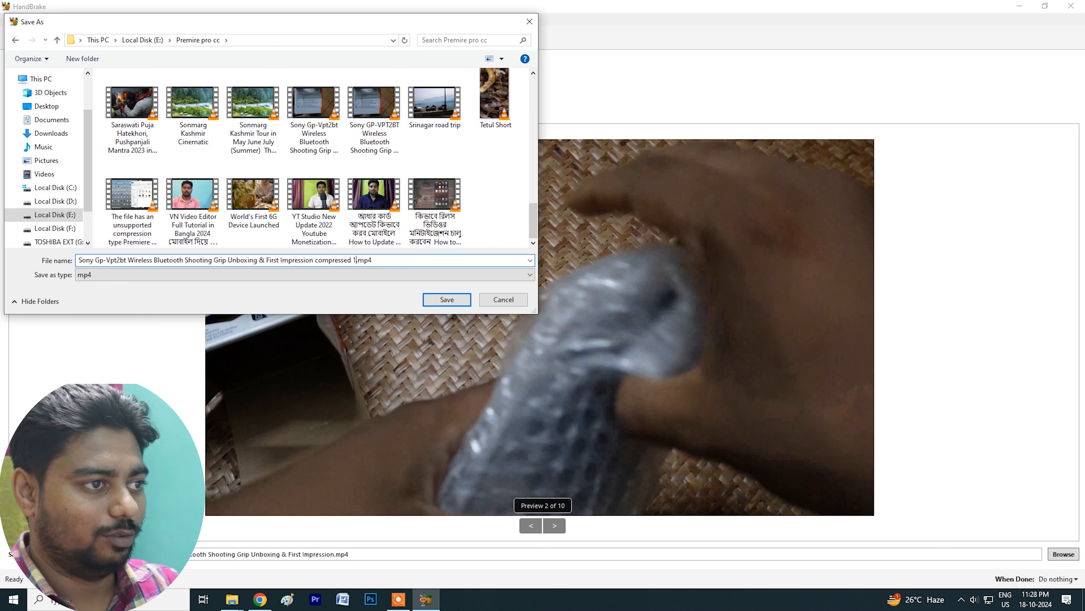
click(440, 298)
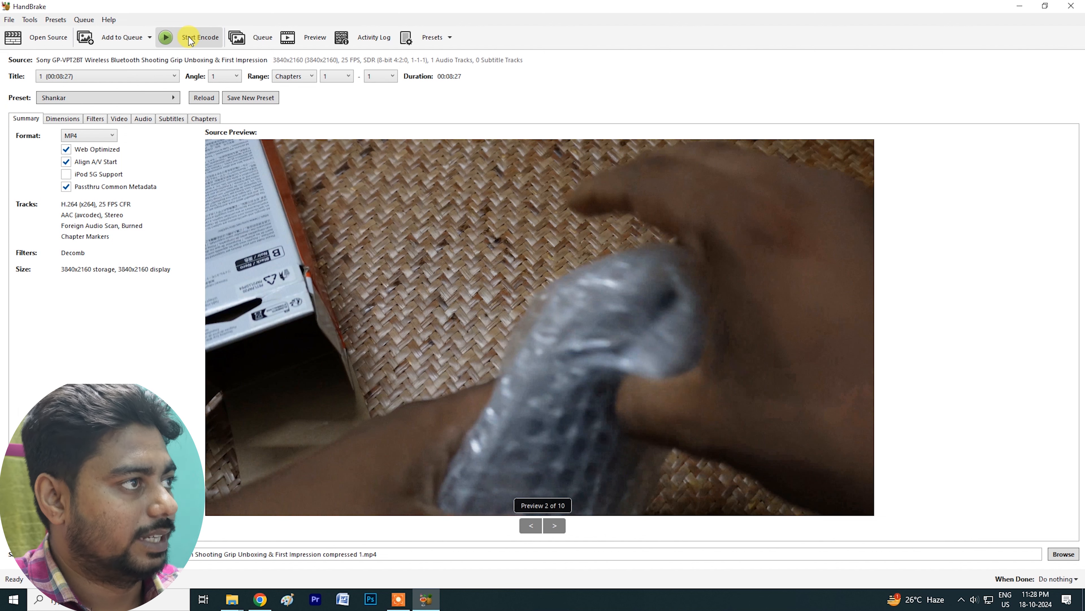
click(169, 39)
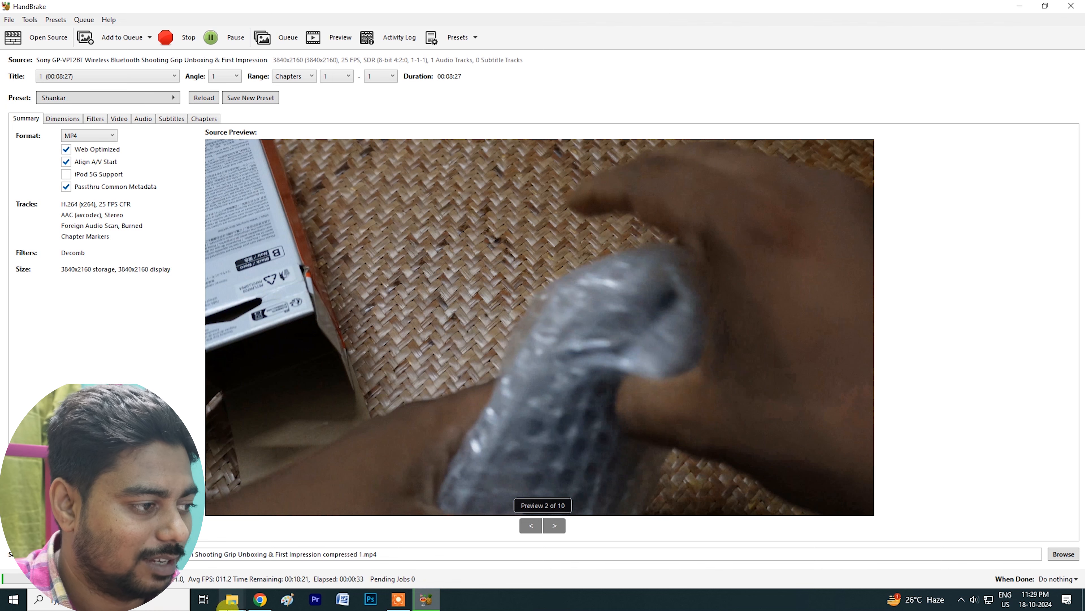
Step: Switch to the Premire pro cc folder in File Explorer and check the original Sony GP-VPT2BT video's file size and video details in its properties
mouse_move(231, 600)
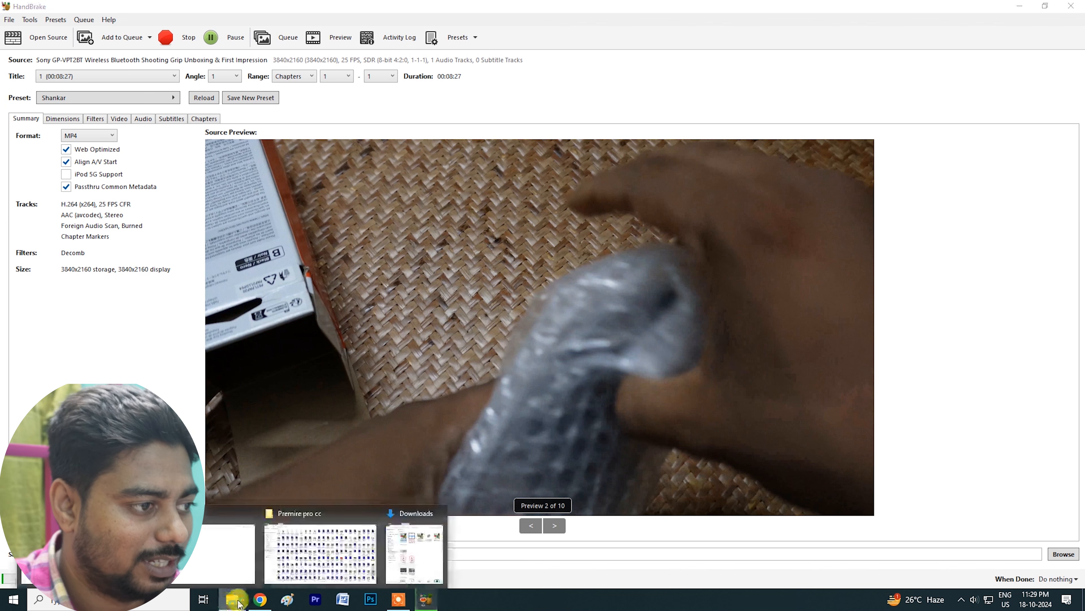
click(310, 520)
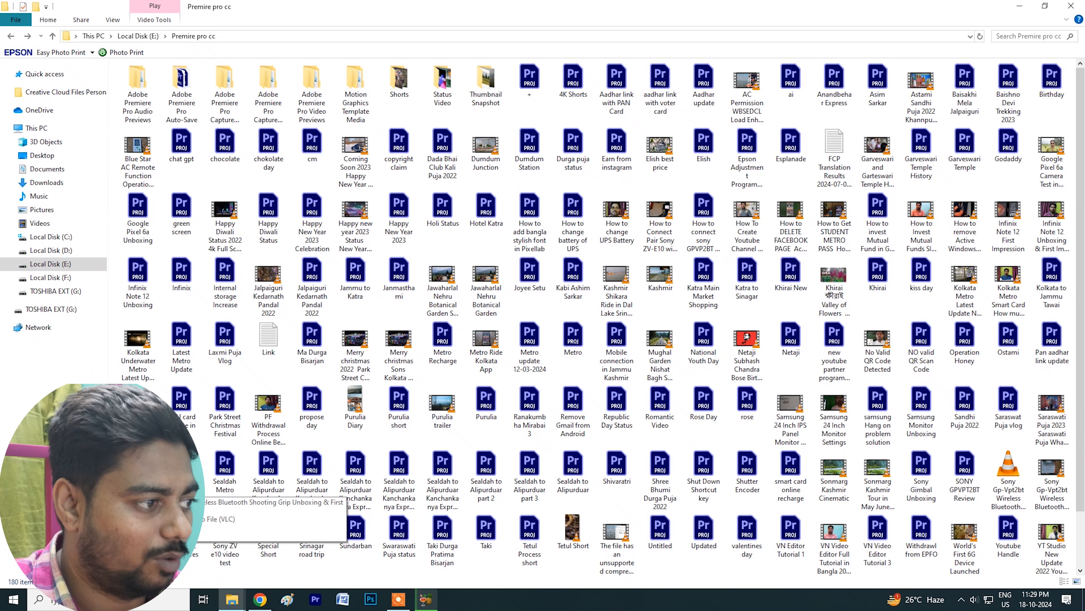
scroll(594, 316, down, 1)
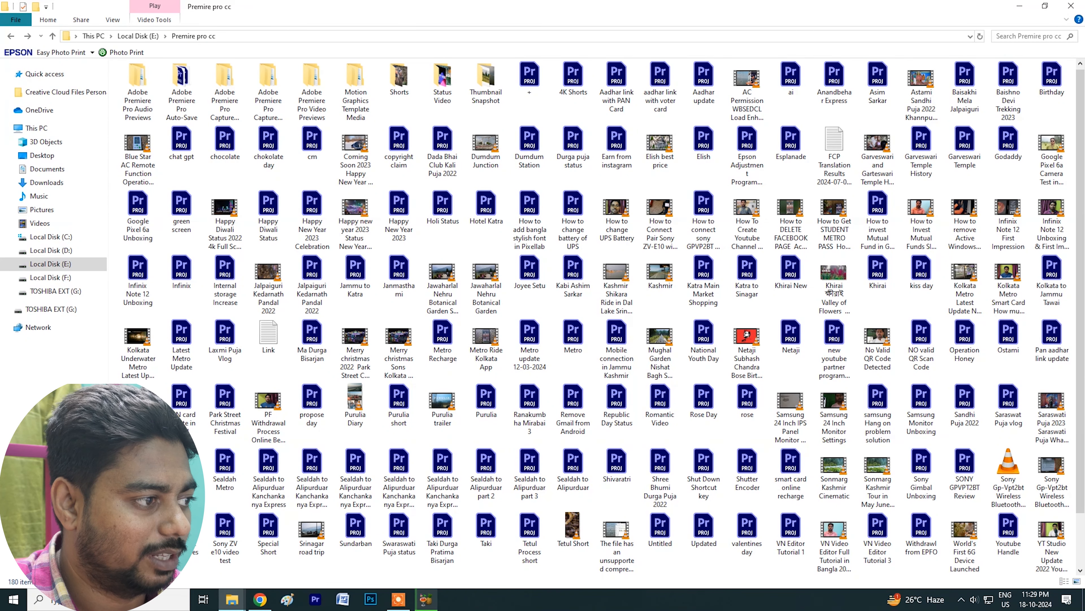
right_click(137, 544)
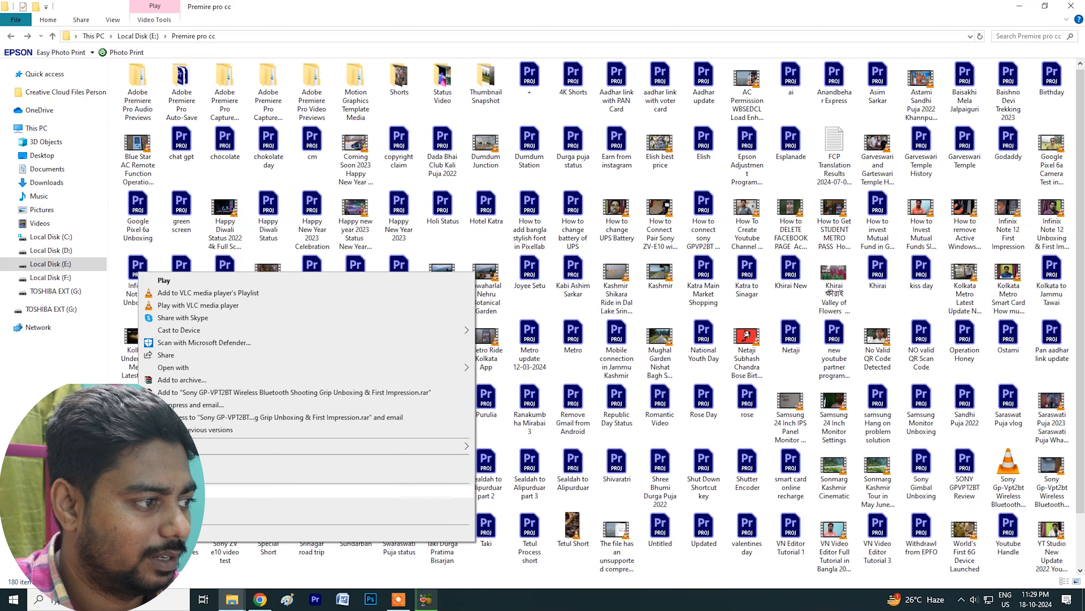
click(171, 463)
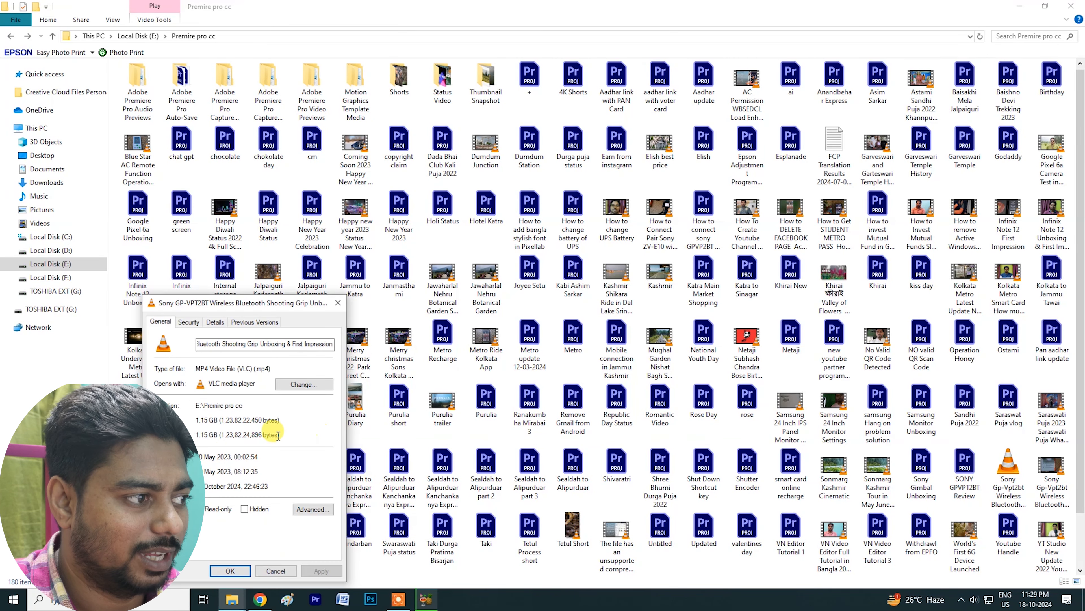
click(215, 321)
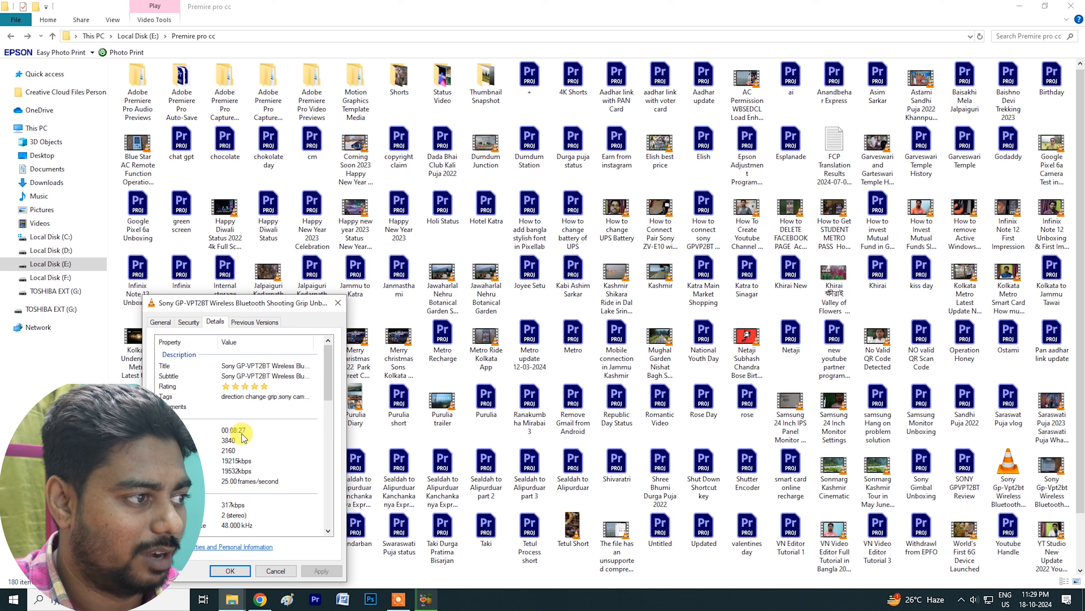
Step: Review the rest of the original video's details, including audio and media information, and close its properties
click(328, 474)
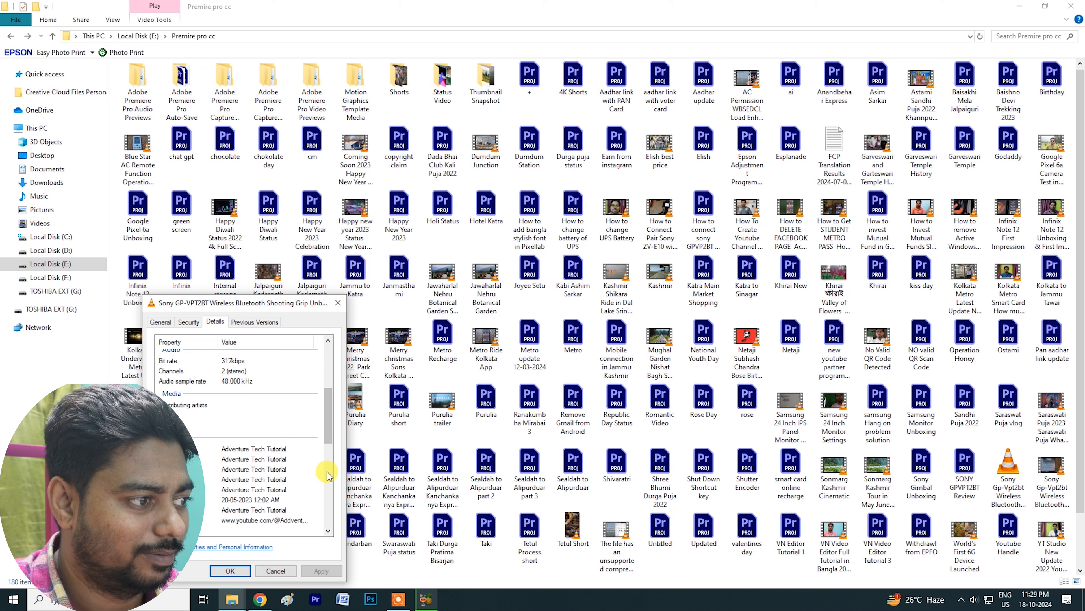
scroll(328, 475, up, 5)
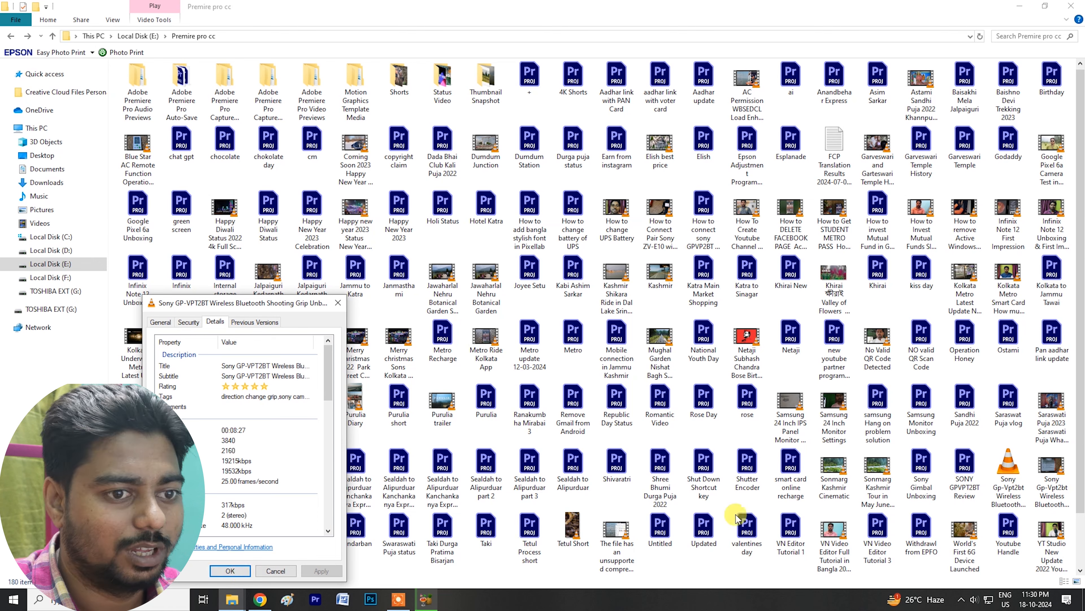
key(Escape)
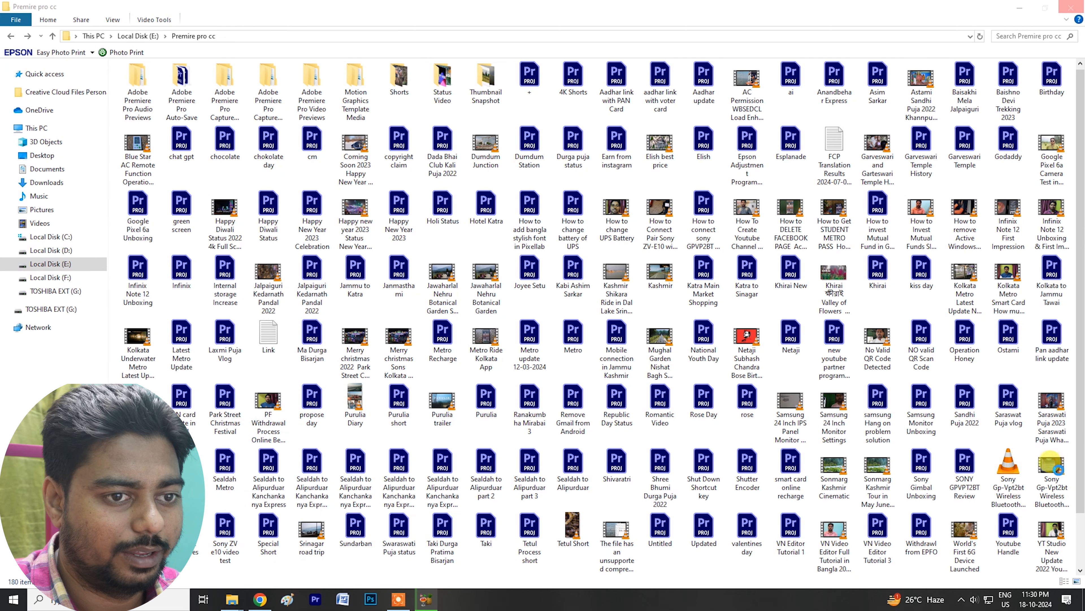
Step: Check the file size of the compressed Sony Gp-Vpt2bt video in its properties and close them
double_click(1049, 471)
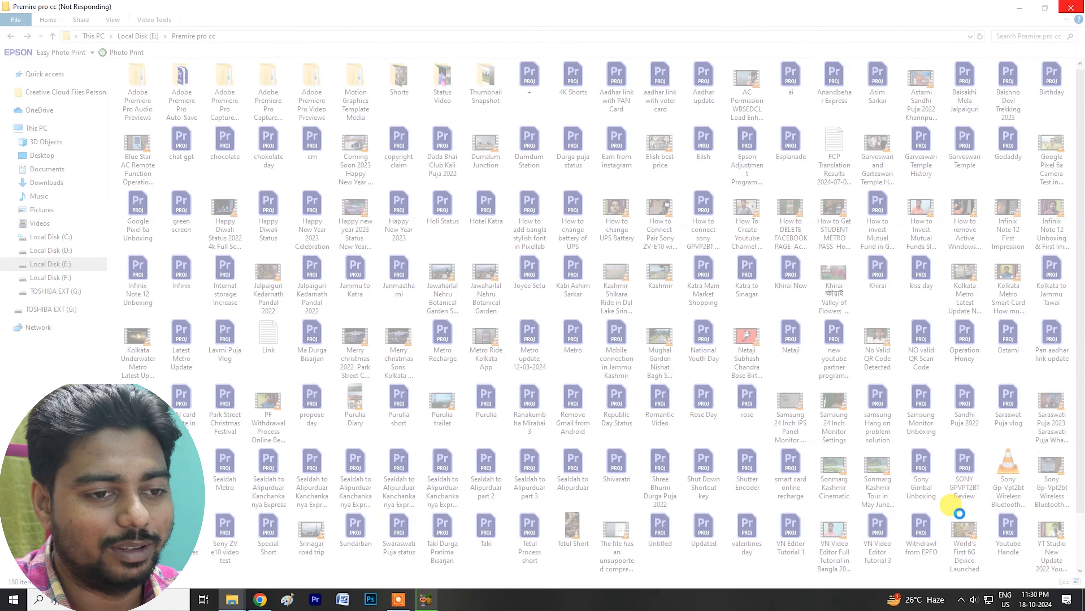
click(1050, 473)
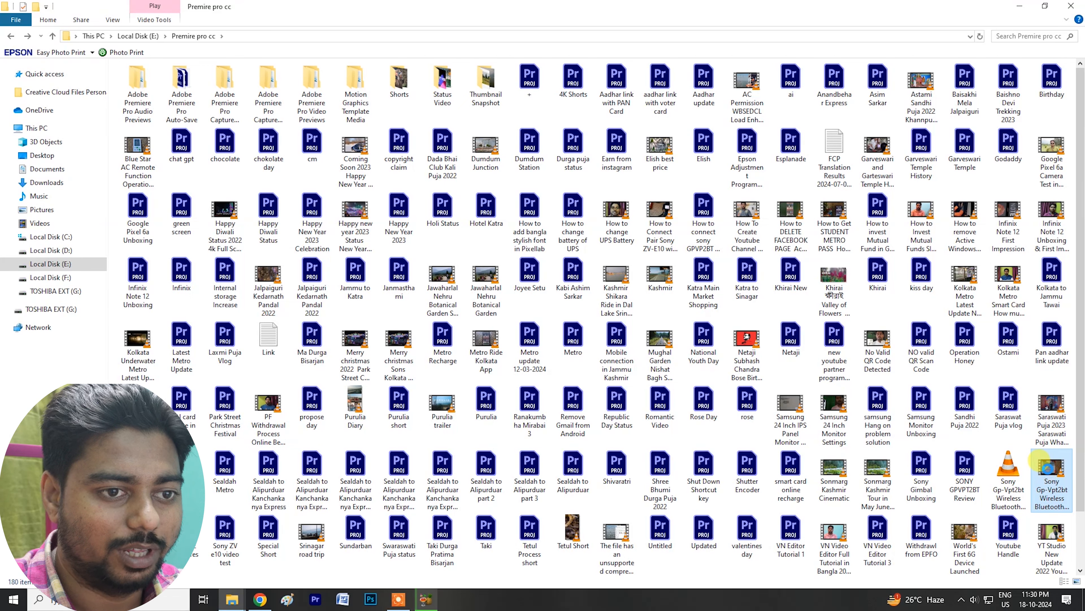
right_click(1064, 470)
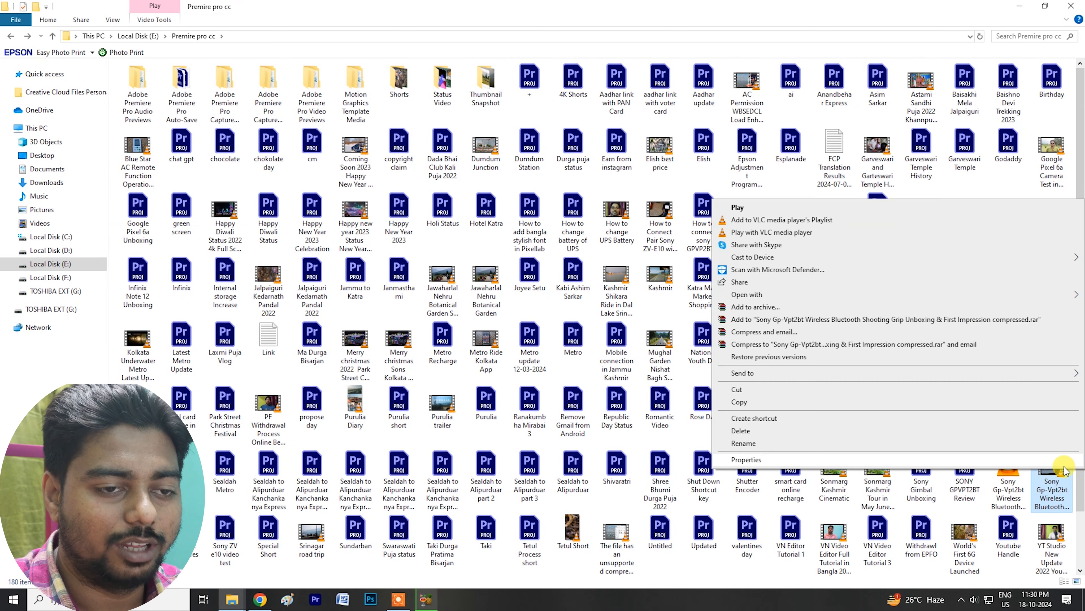
click(751, 461)
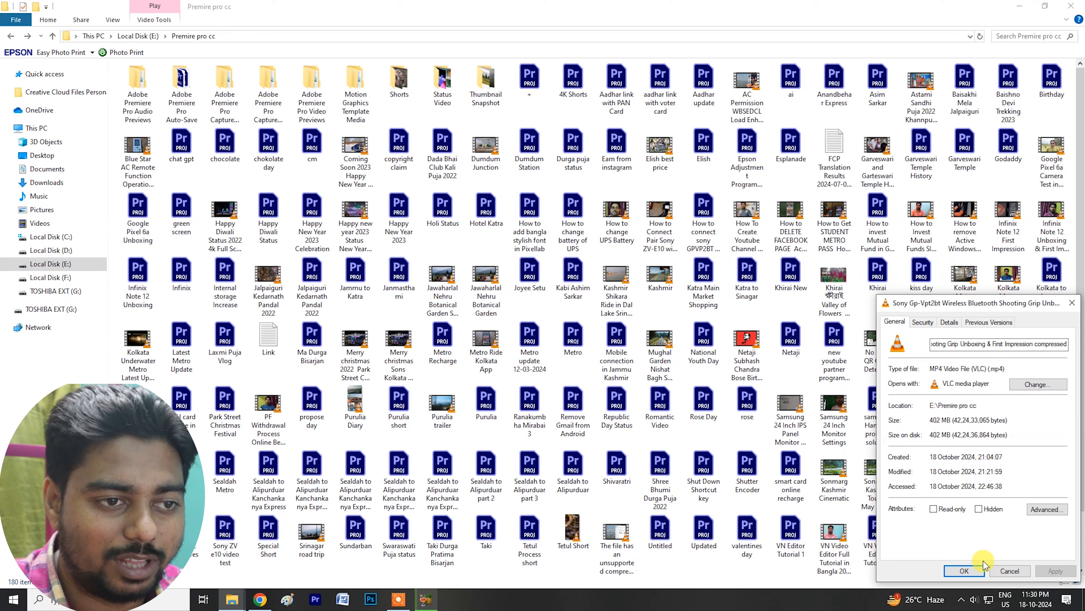
click(951, 571)
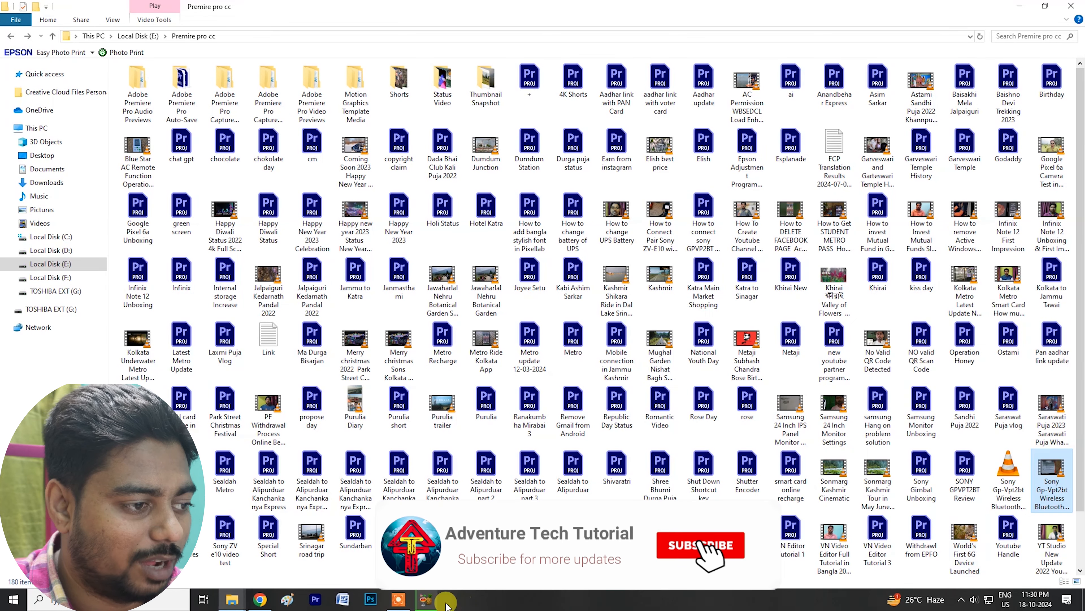
Step: Switch to HandBrake and stop the running encode, confirming the stop
click(437, 601)
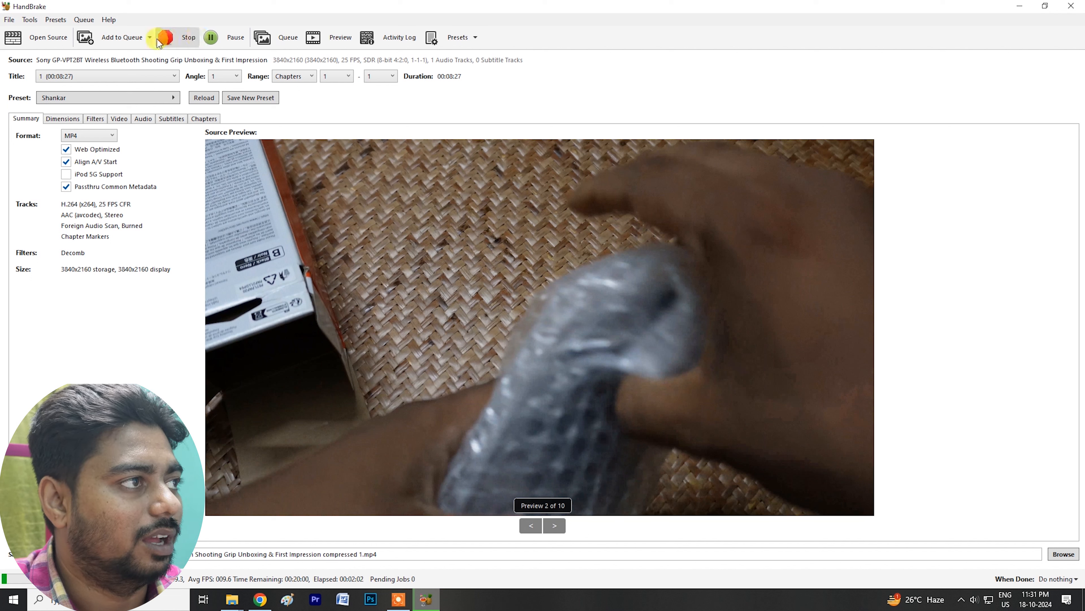
click(179, 37)
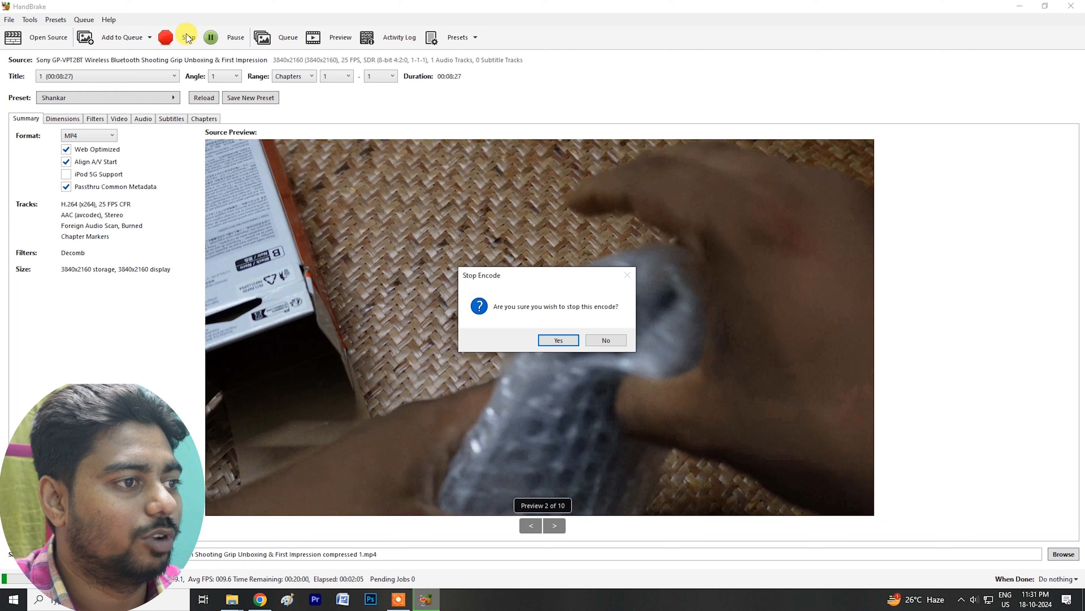
click(571, 344)
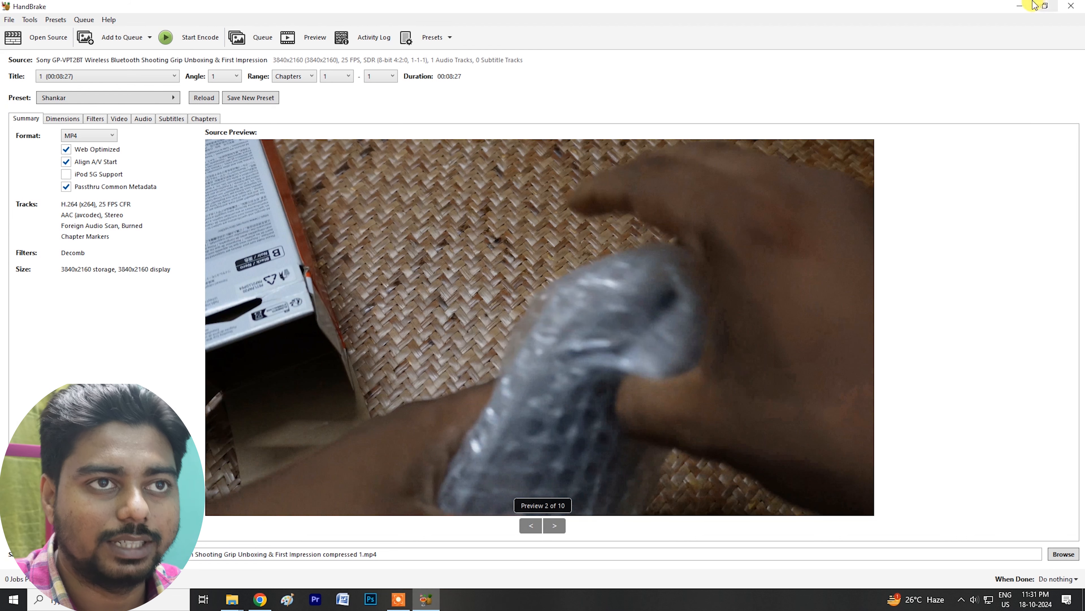